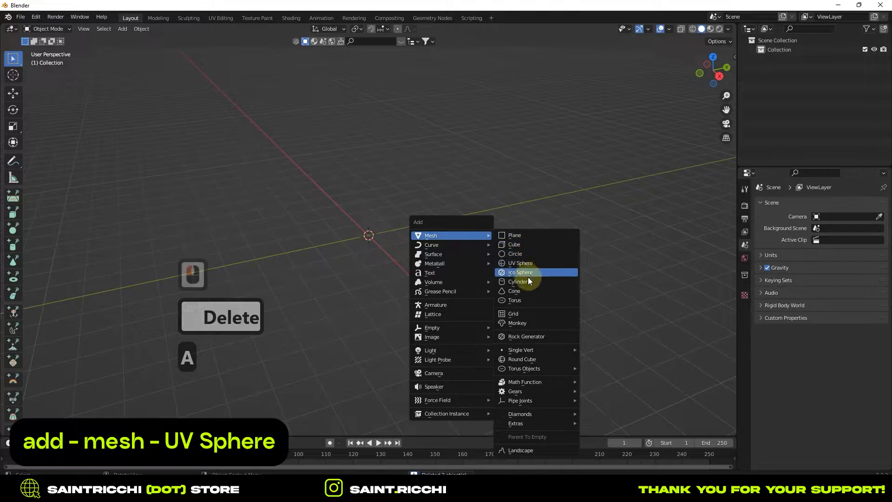
Add a UV sphere at the origin and scale it up to about 3.41.
left_click(514, 266)
key("s")
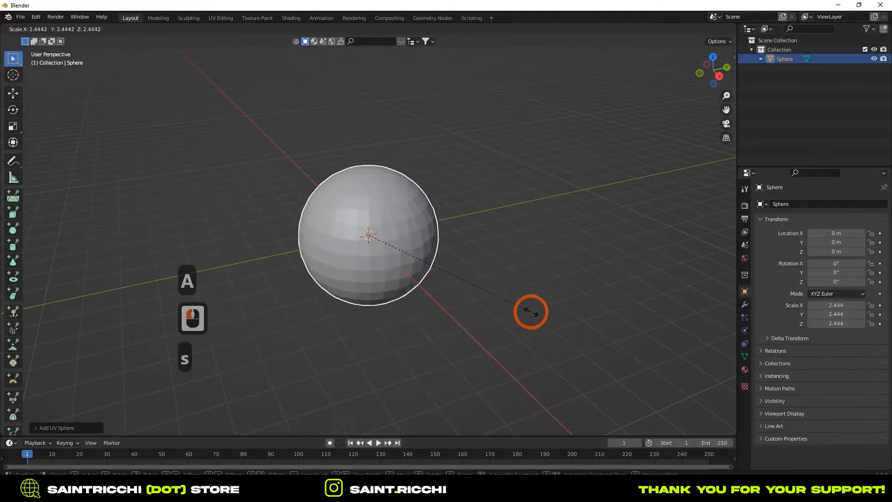
left_click(549, 316)
left_click(720, 76)
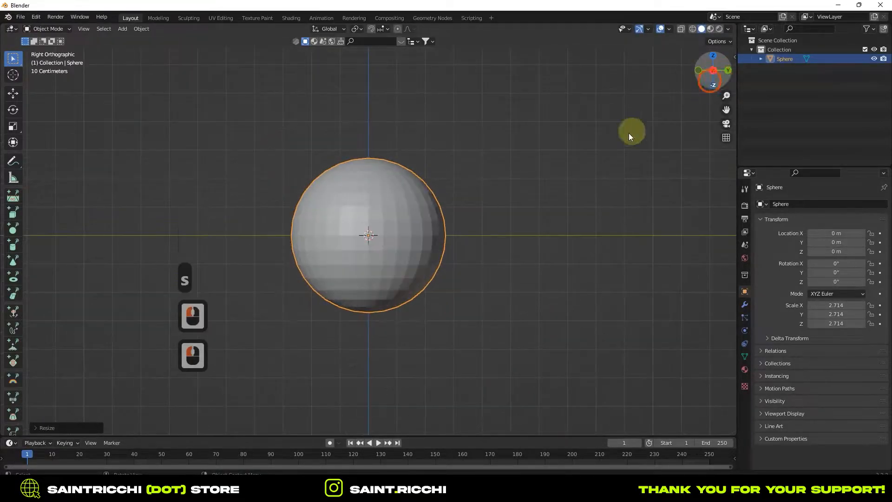
left_click(511, 241)
Enter Edit Mode on the sphere, select its top pole vertex and turn on proportional editing.
key("Tab")
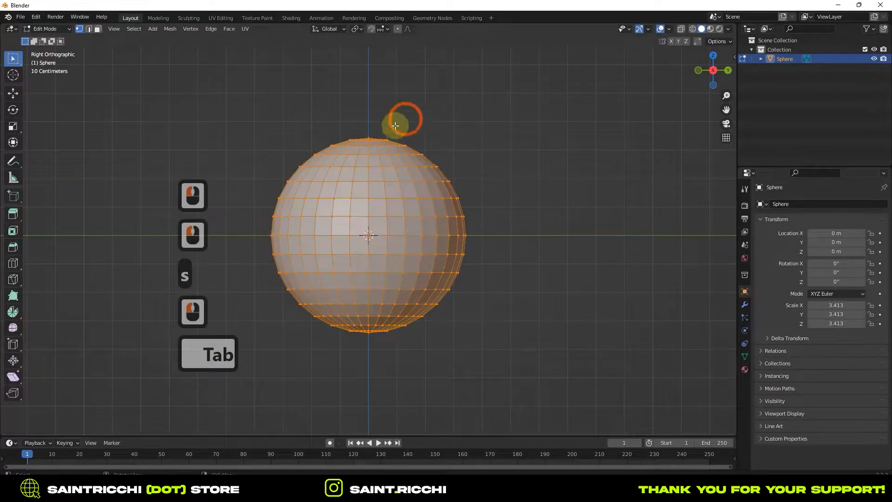
left_click(368, 139)
left_click(398, 30)
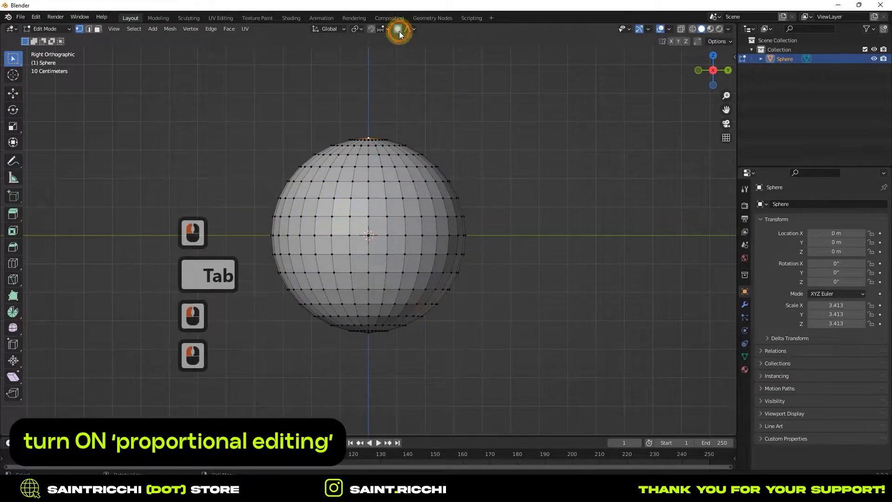
key("g")
scroll(393, 130, "up", 2)
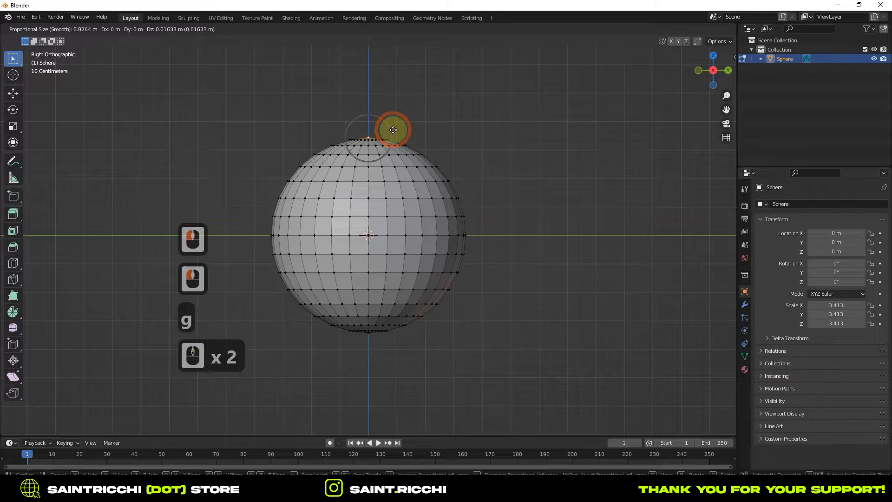
scroll(393, 128, "down", 7)
right_click(391, 124)
Flatten the sphere's top by moving the pole vertex down about 1.1 m along Z with a proportional size of about 3.8 m.
key("g")
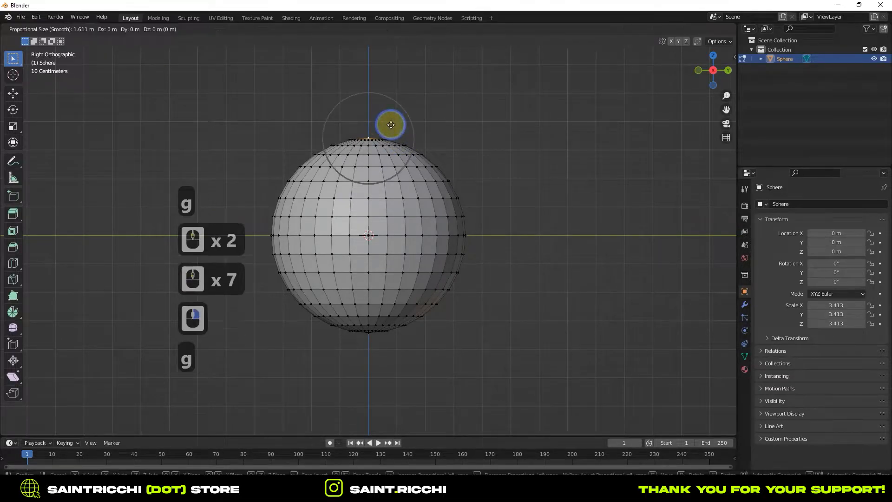
scroll(389, 127, "down", 5)
scroll(400, 124, "down", 6)
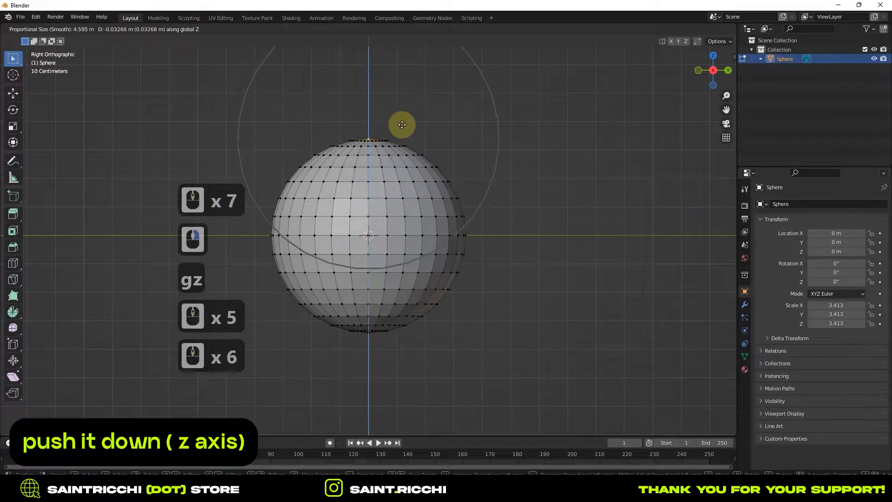
scroll(404, 152, "up", 2)
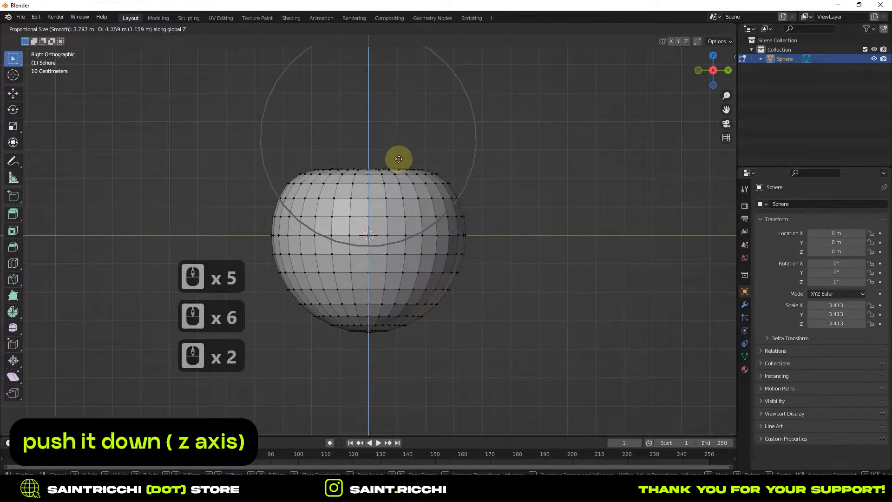
left_click(399, 153)
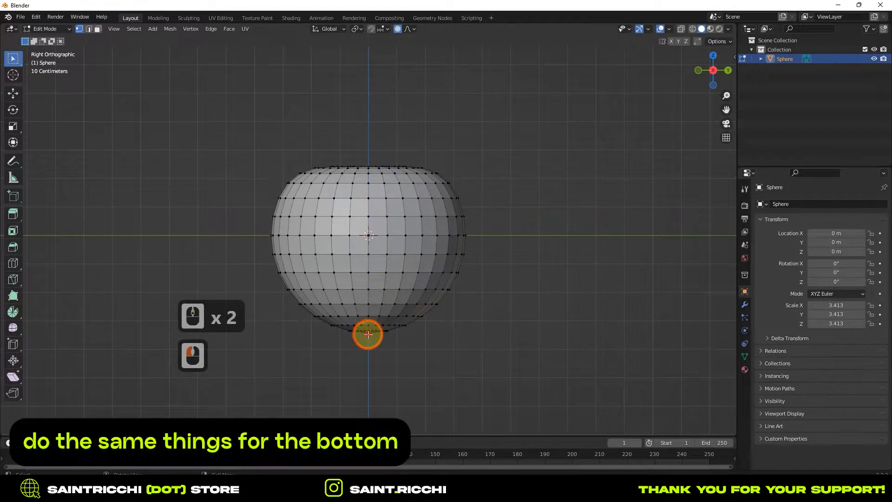
Flatten the sphere's underside by moving its bottom pole vertex up about 0.9 m along Z with the same proportional size.
left_click(367, 332)
key("g")
key("z")
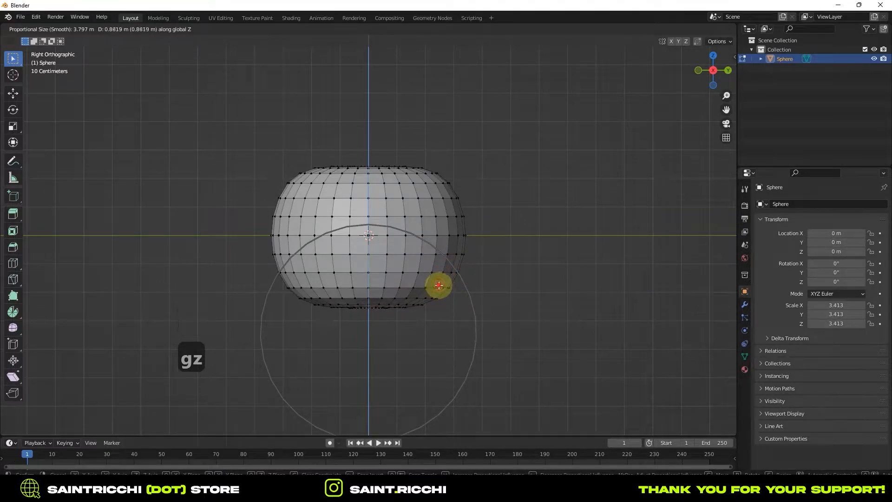
left_click(483, 233)
Sink the top pole vertex along Z with a proportional size of about 2.1 m to form a dimple.
middle_click_drag(483, 233, 464, 275)
left_click(370, 187)
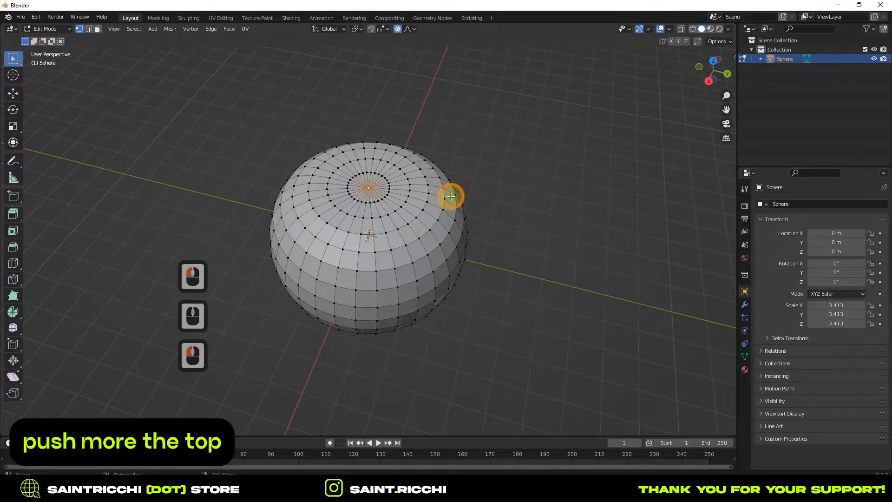
key("g")
key("z")
scroll(446, 203, "down", 4)
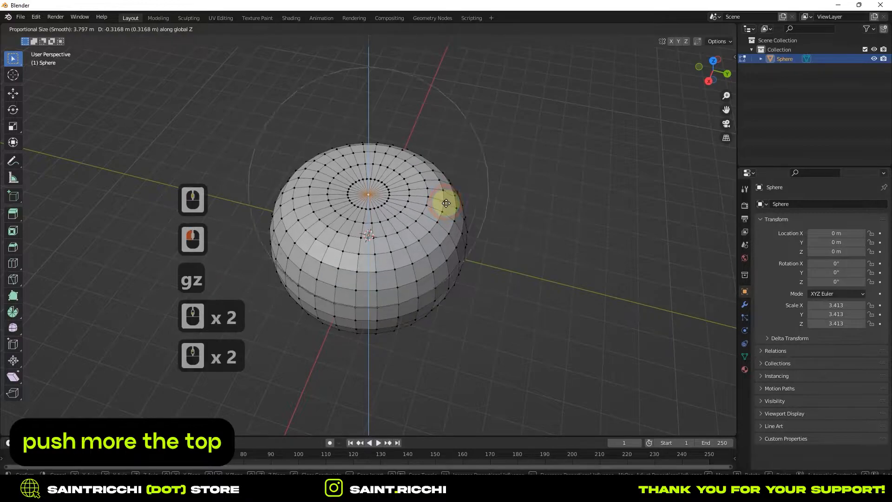
scroll(444, 203, "up", 3)
scroll(443, 215, "up", 3)
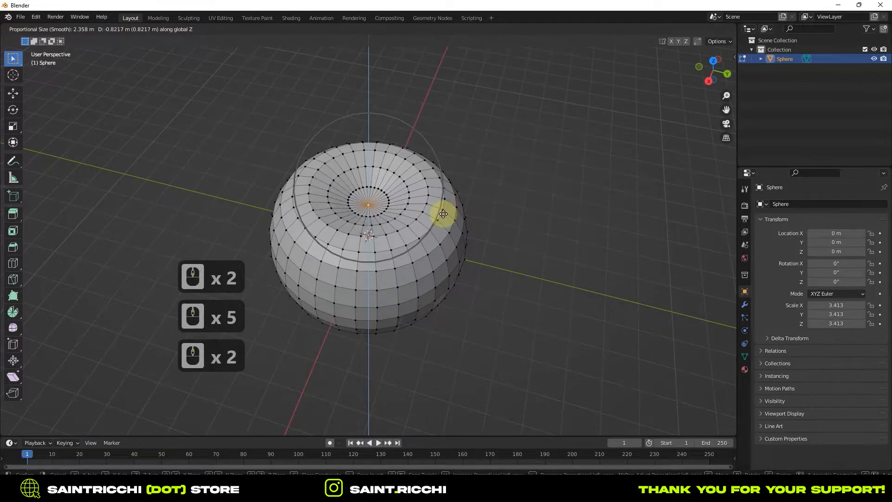
left_click(446, 205)
Deepen the top dimple by lowering the pole vertex about another 0.1 m along Z.
mouse_move(445, 205)
middle_mouse_down()
mouse_move(470, 185)
mouse_move(453, 194)
middle_mouse_up()
key("g")
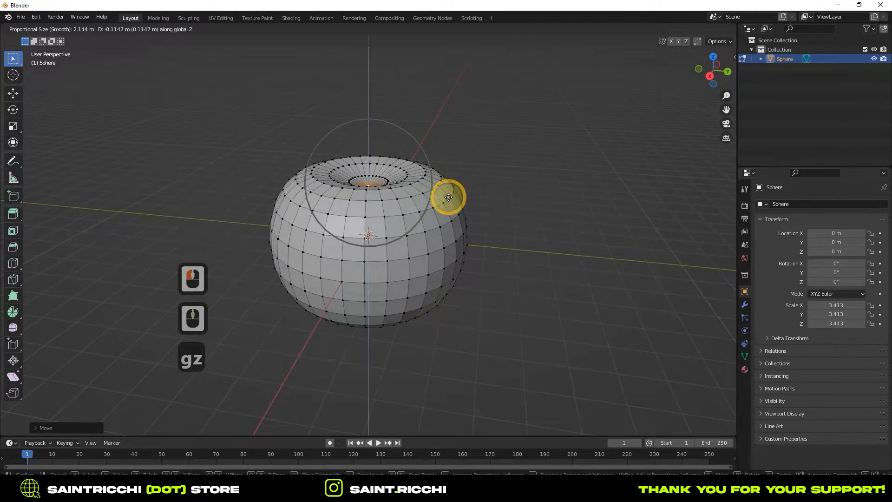
left_click(448, 197)
middle_click_drag(486, 269, 508, 252)
left_click(713, 75)
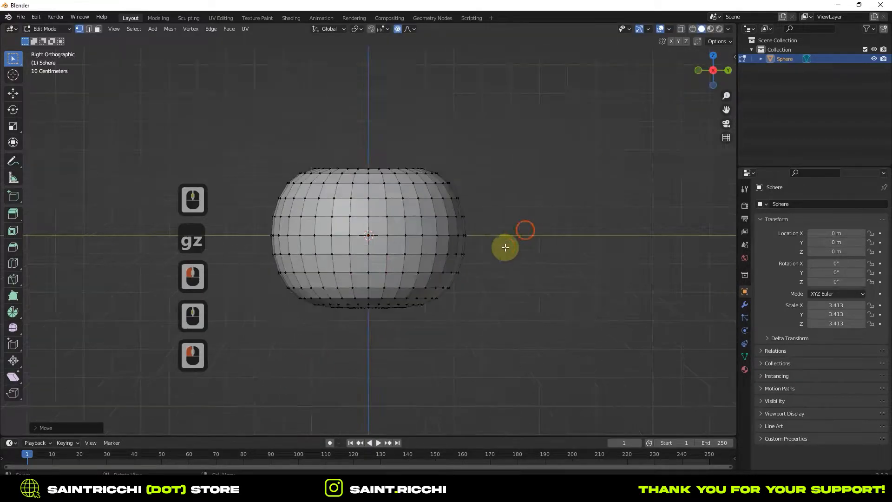
key("Tab")
middle_click_drag(514, 239, 488, 287)
Select every fourth vertical edge loop around the flattened sphere in Edit Mode.
key("Tab")
key("alt+shift")
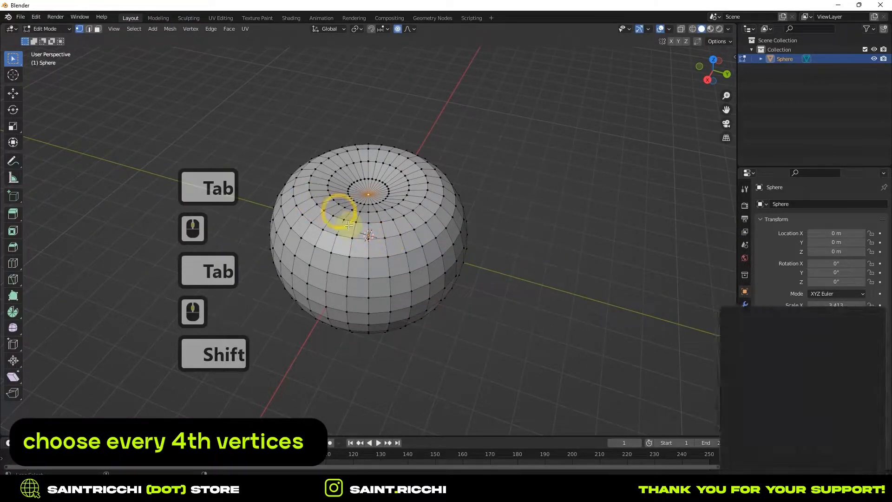
left_click(338, 229, "alt+shift")
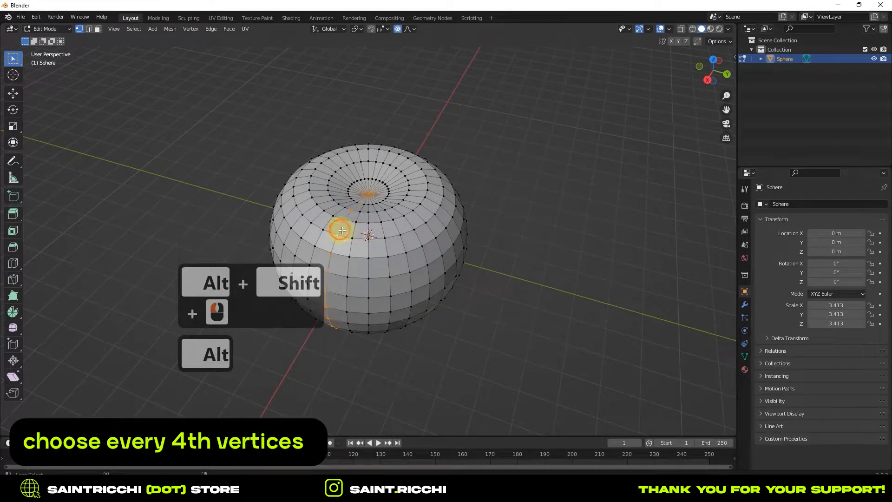
left_click(406, 252, "alt+shift")
middle_click_drag(407, 252, 498, 295)
left_click(419, 251, "alt+shift")
middle_click_drag(431, 254, 475, 292)
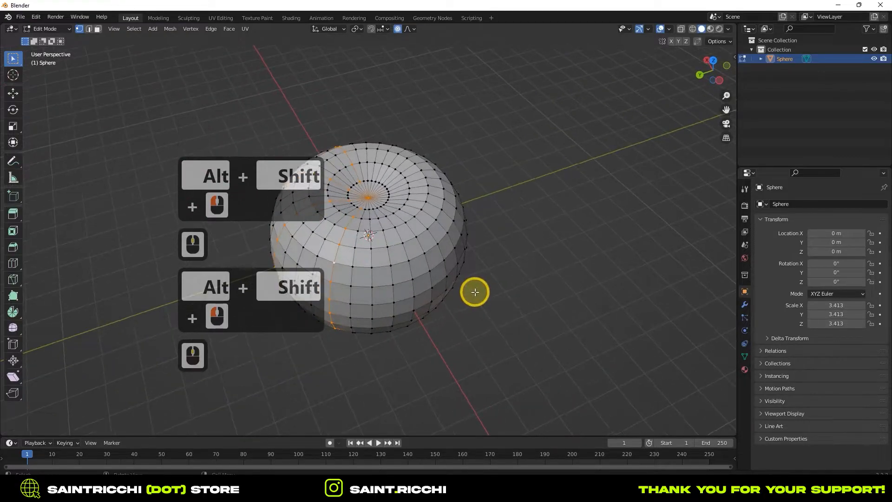
mouse_move(534, 285)
middle_mouse_down()
mouse_move(474, 288)
mouse_move(392, 261)
middle_mouse_up()
left_click(392, 261, "alt+shift")
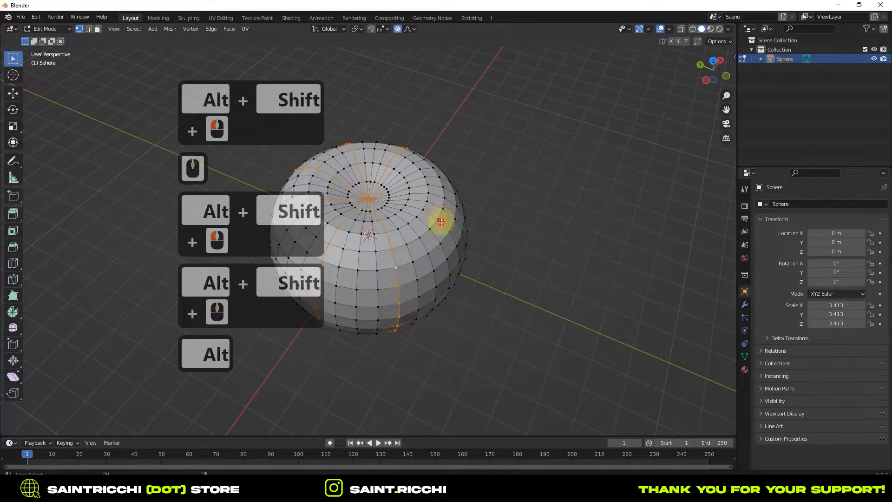
left_click(439, 195, "alt+shift")
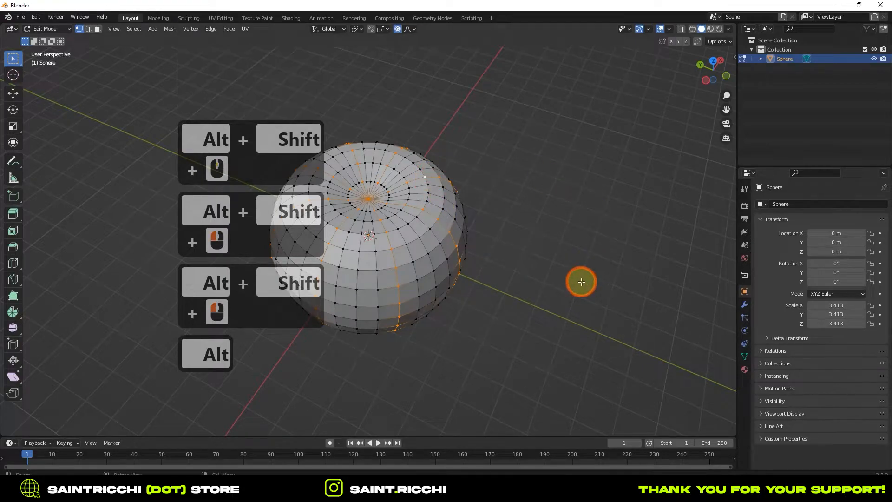
Apply a narrow bevel to the selected vertical edge loops.
middle_click_drag(566, 288, 593, 265)
key("ctrl+b")
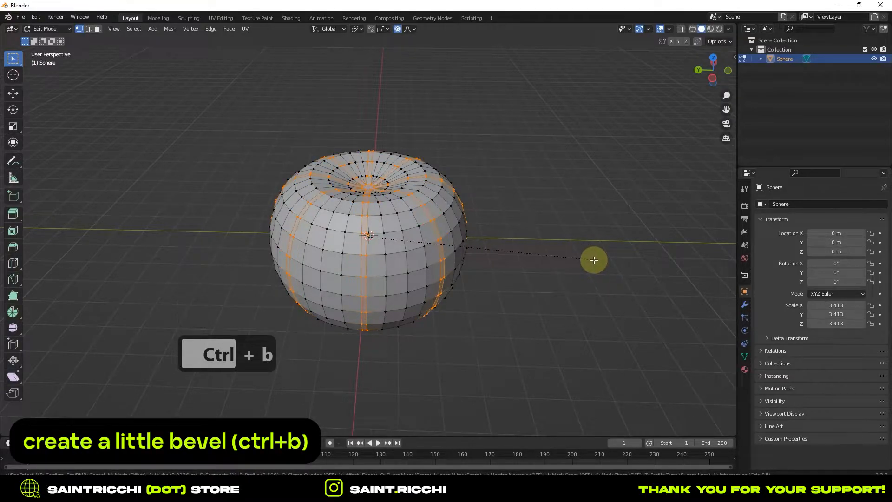
left_click(593, 259)
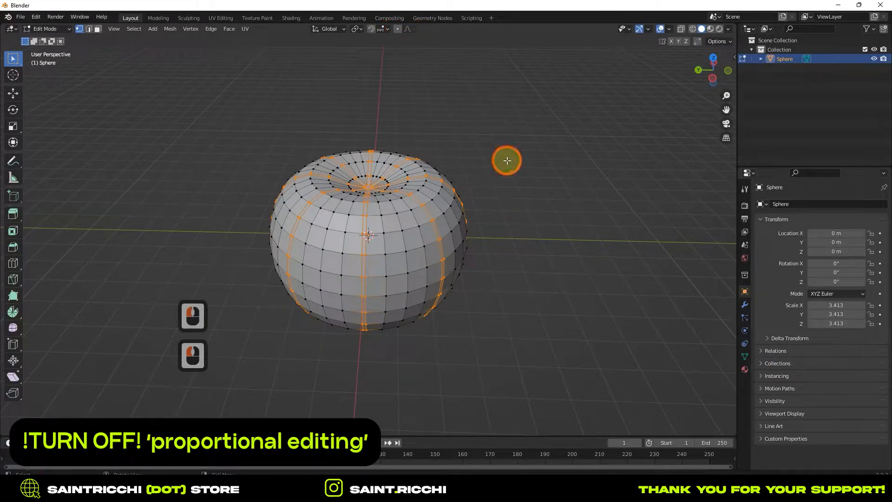
With proportional editing off, scale the bevelled loops to about 0.85 in X and Y only to form pumpkin grooves, and leave Edit Mode.
key("s")
key("shift+z")
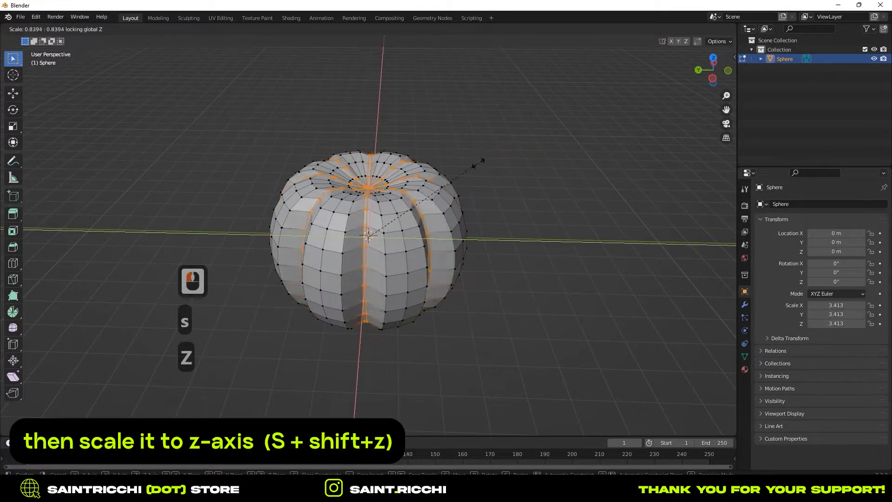
left_click(484, 163)
middle_click_drag(484, 163, 539, 279)
key("Tab")
Add a cylinder with 16 vertices at the origin for the stem.
left_click(713, 73)
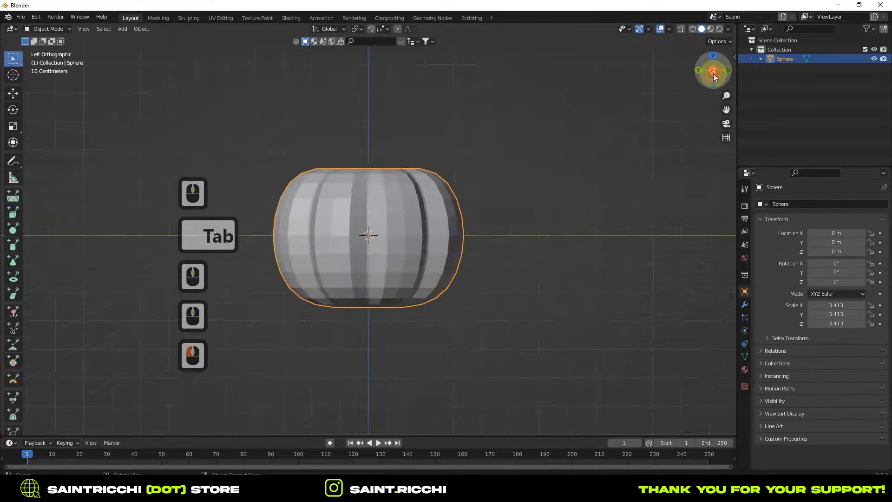
left_click(714, 72)
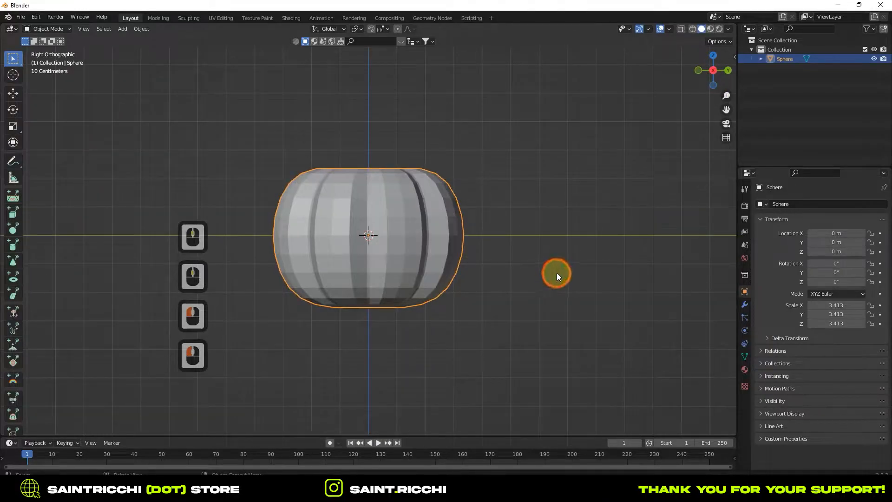
key("shift+a")
mouse_move(556, 272)
left_click(593, 120)
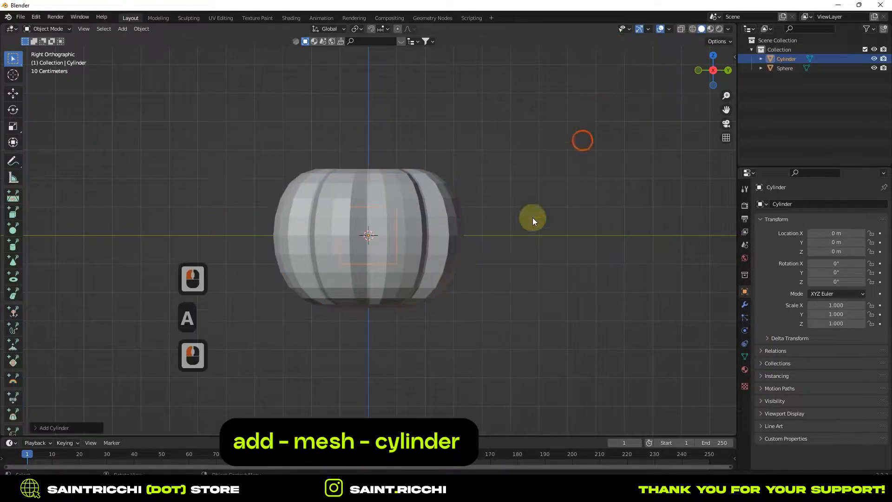
left_click(38, 427)
double_click(119, 318)
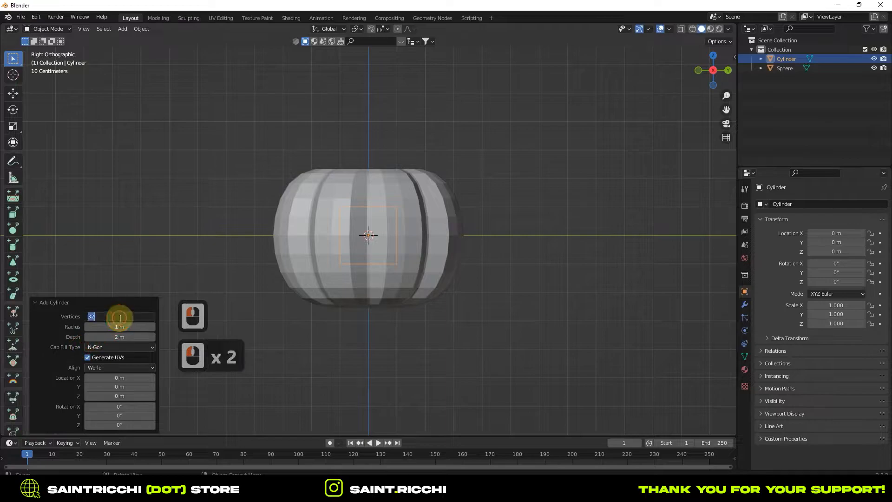
type("16")
key("Return")
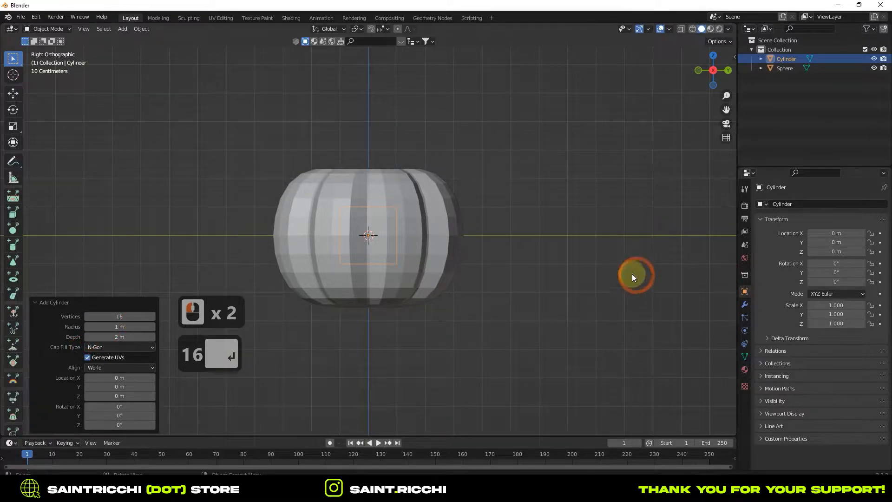
Scale the cylinder to about 0.65 and raise it about 3.1 m along Z above the pumpkin body.
left_click(474, 104)
key("s")
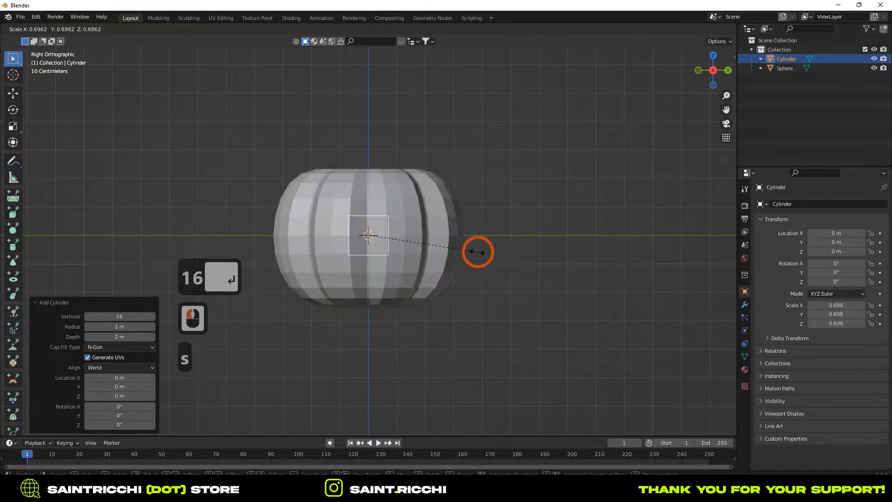
left_click(469, 248)
key("g")
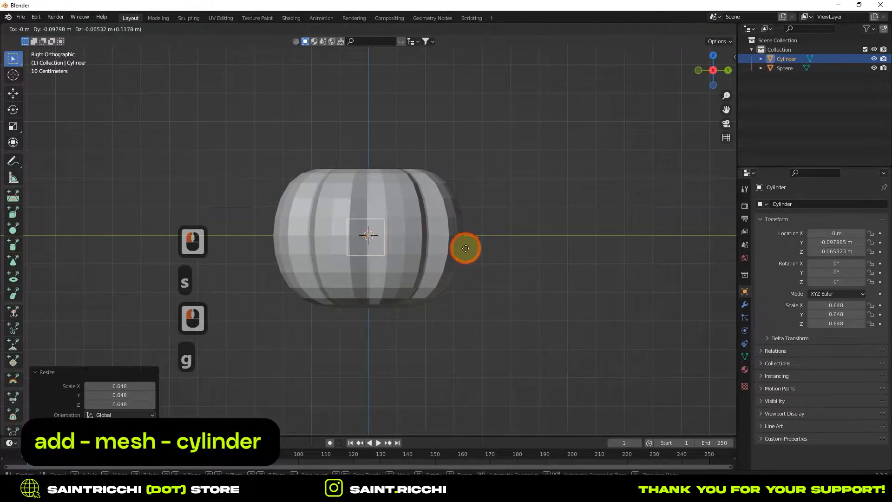
key("z")
left_click(460, 156)
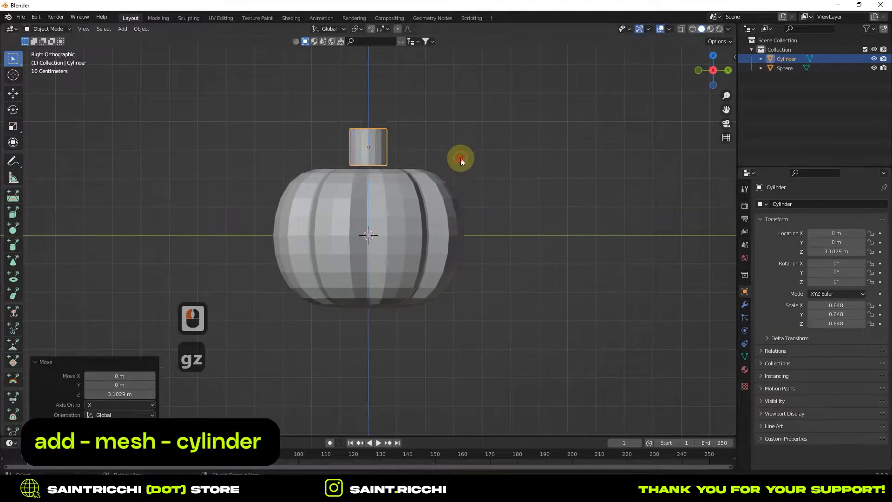
Select the stem cylinder's bottom edge loop in Edit Mode and scale it up by about 1.48.
scroll(553, 186, "up", 2)
middle_click_drag(617, 163, 548, 199)
key("Tab")
left_click(89, 29)
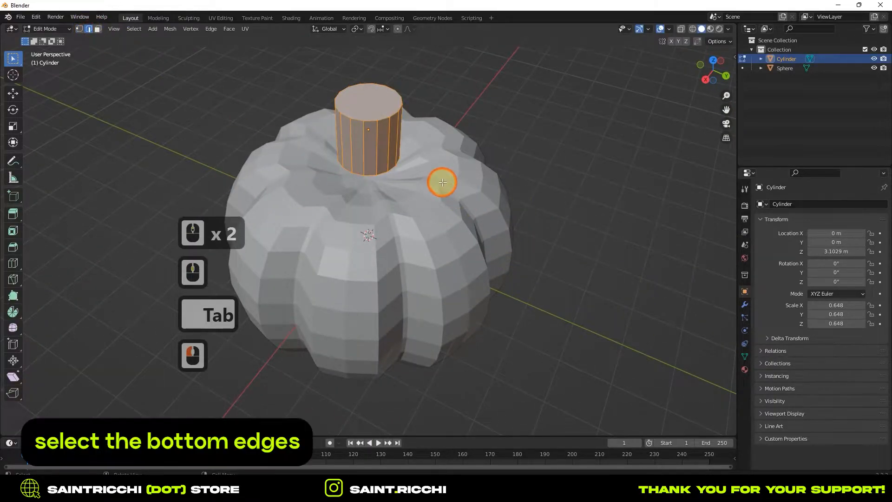
left_click(395, 191)
left_click(389, 171, "alt+shift")
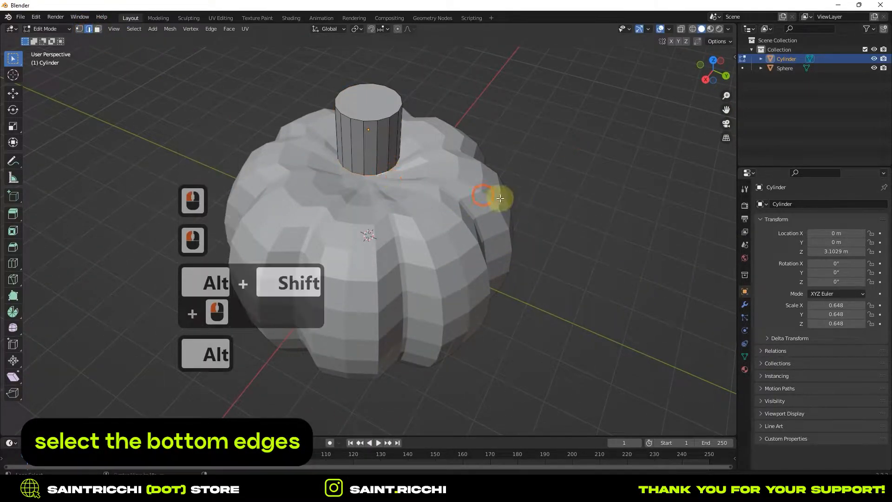
key("s")
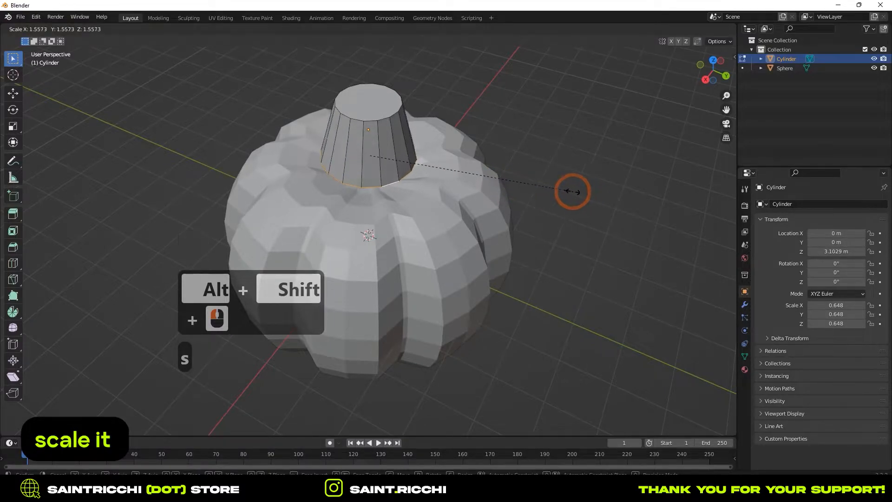
left_click(563, 188)
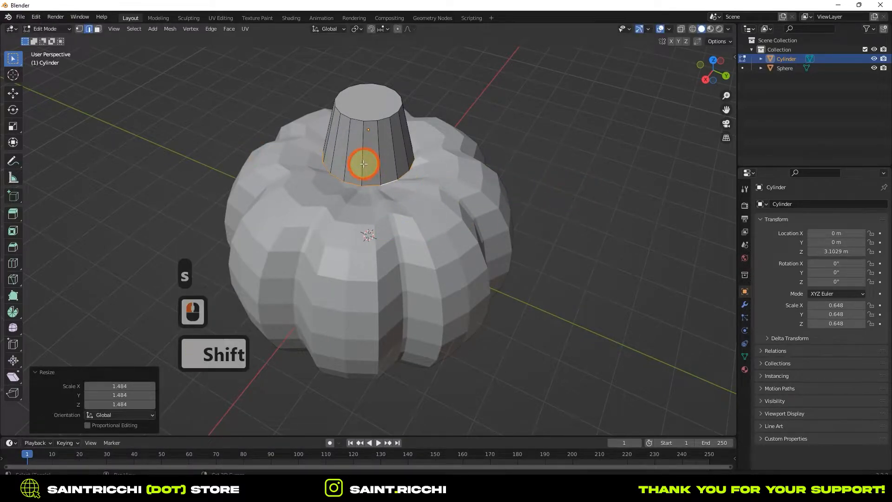
Select every other vertical edge around the stem cylinder and bevel them with a width of about 0.046 m.
left_click(424, 188, "alt+shift")
left_click(363, 163)
left_click(381, 163, "alt+shift")
left_click(395, 163, "alt+shift")
middle_click_drag(552, 246, 448, 234)
left_click(355, 161, "alt+shift")
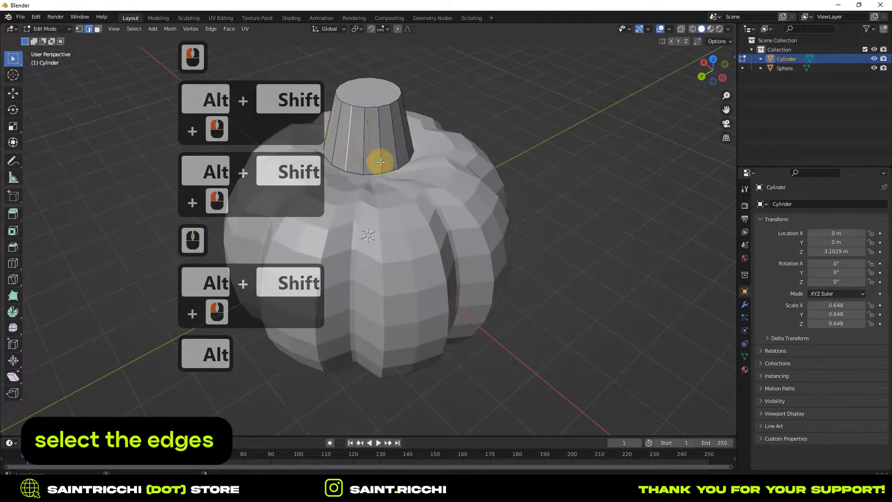
left_click(388, 161, "alt+shift")
mouse_move(649, 247)
middle_mouse_down()
mouse_move(537, 243)
mouse_move(394, 183)
middle_mouse_up()
left_click(387, 162, "alt+shift")
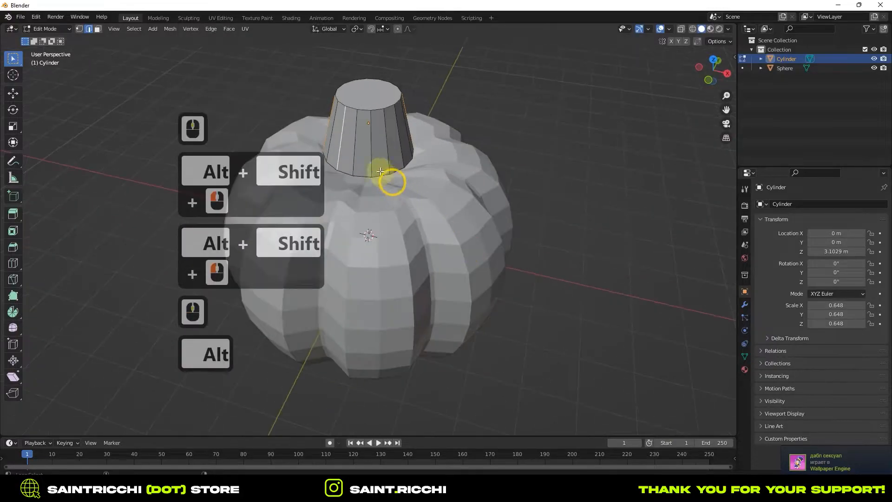
middle_click_drag(523, 269, 387, 178)
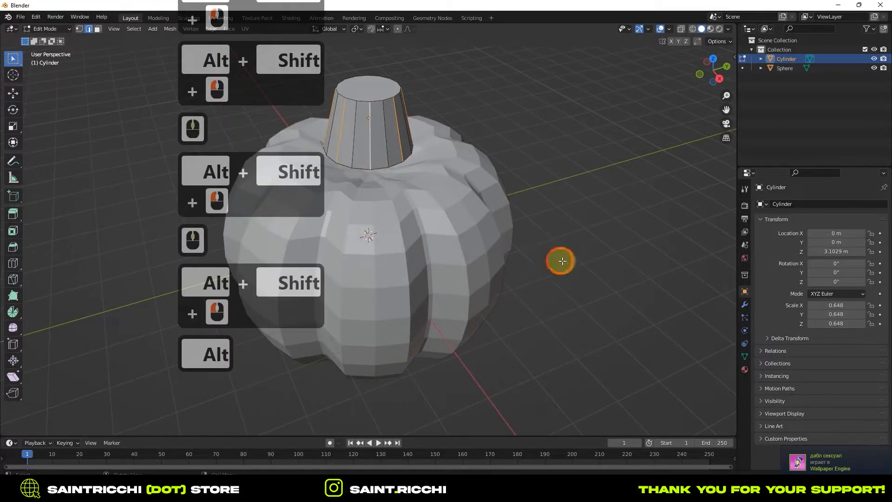
key("ctrl+b")
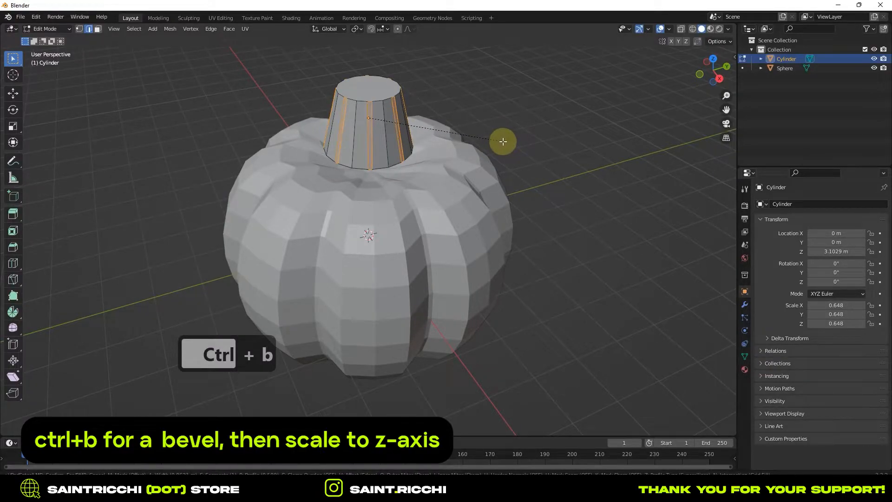
left_click(503, 141)
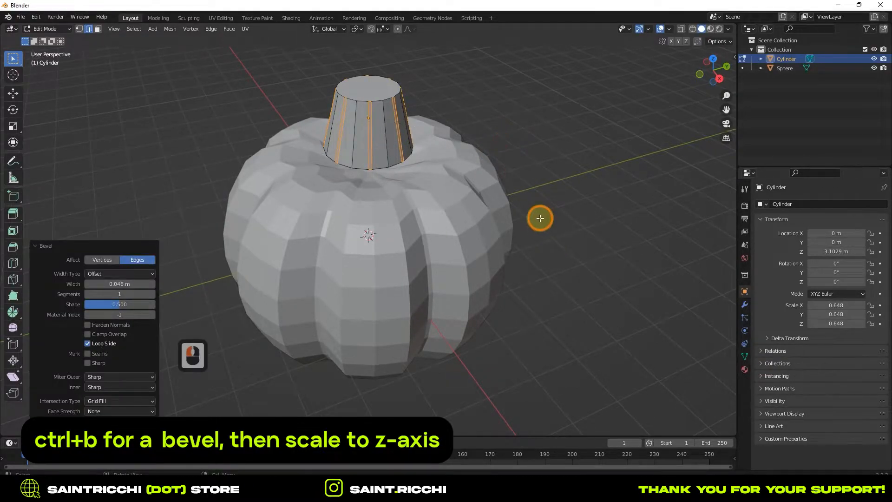
Scale the bevelled stem edges inward to about 0.7 in X and Y only to form grooves, and leave Edit Mode.
key("s")
key("shift+z")
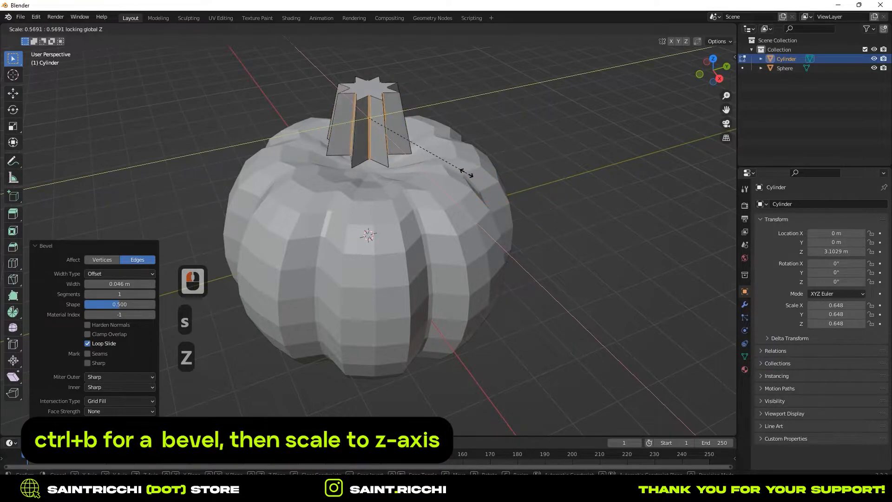
left_click(487, 186)
middle_click_drag(563, 272, 552, 188)
left_click(670, 164)
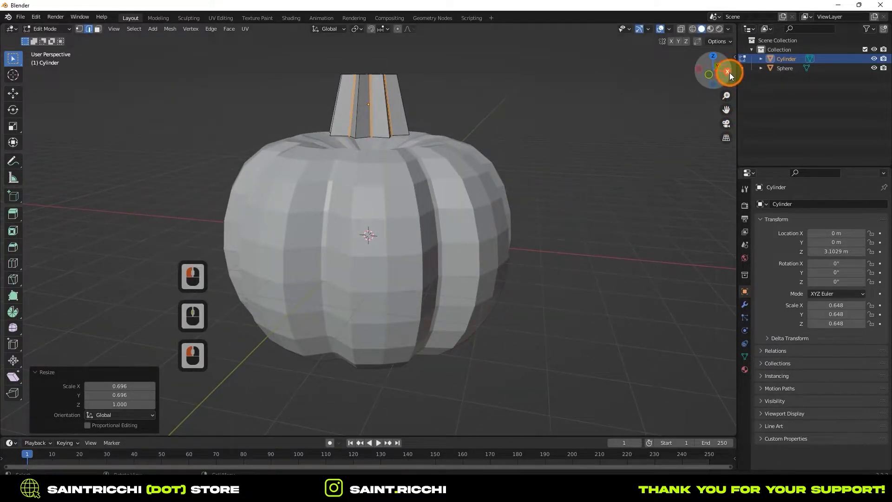
left_click(727, 72)
left_click(567, 195)
key("Tab")
Scale the whole stem to about 0.42 and lower it along Z to about 2.54 m so it meets the pumpkin body.
mouse_move(553, 216)
middle_mouse_down()
mouse_move(568, 245)
mouse_move(565, 193)
mouse_move(564, 225)
middle_mouse_up()
key("s")
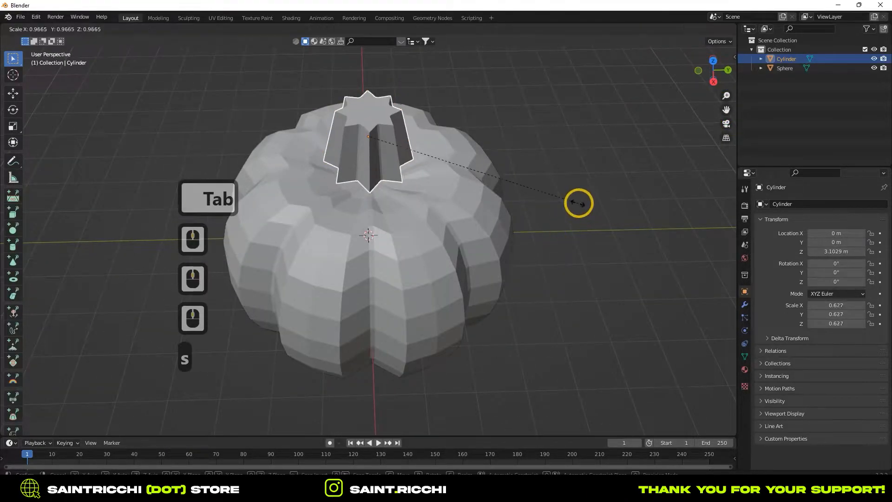
left_click(459, 162)
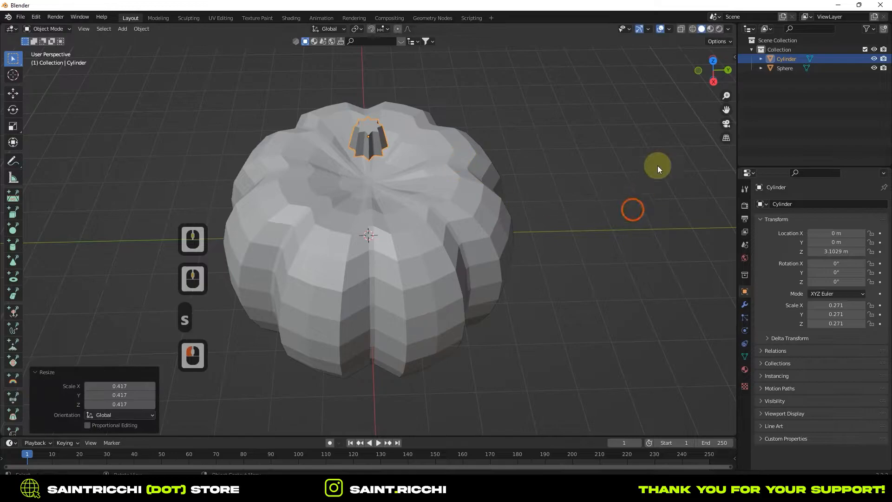
left_click(712, 83)
left_click(727, 70)
key("g")
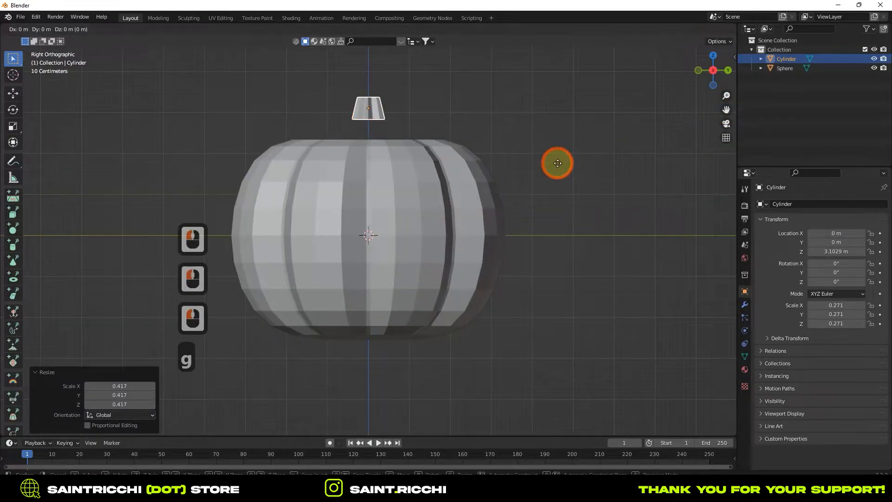
key("z")
left_click(477, 144)
Select the stem's top face in Edit Mode, extrude it upward about 0.73 m and tilt it by about 29° in right view.
middle_click_drag(477, 144, 490, 230)
key("Tab")
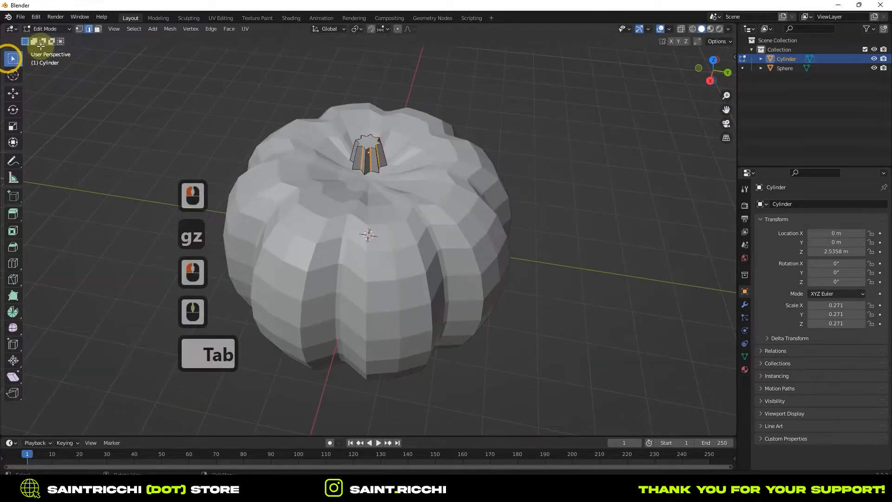
left_click(98, 29)
left_click(565, 244)
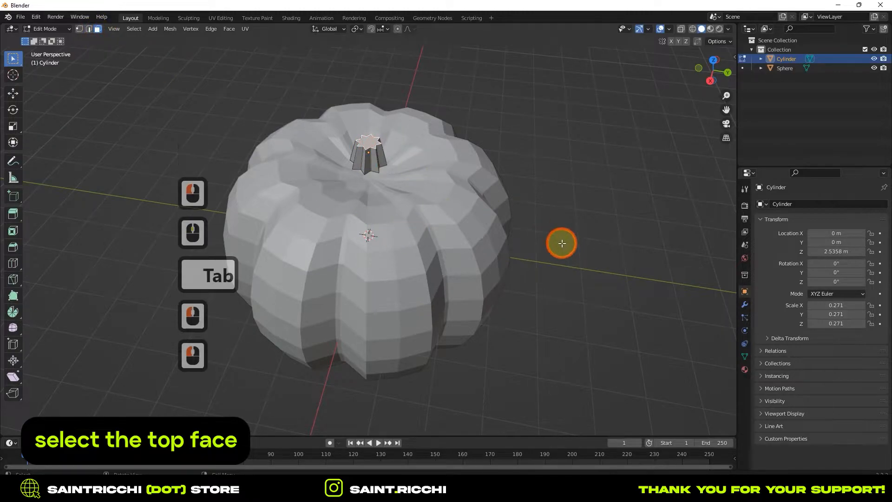
left_click(709, 81)
left_click_drag(726, 109, 663, 115)
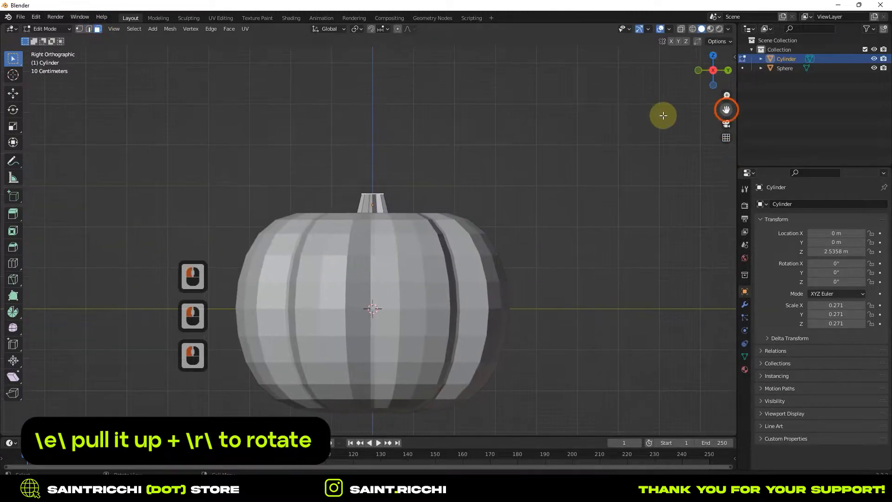
key("e")
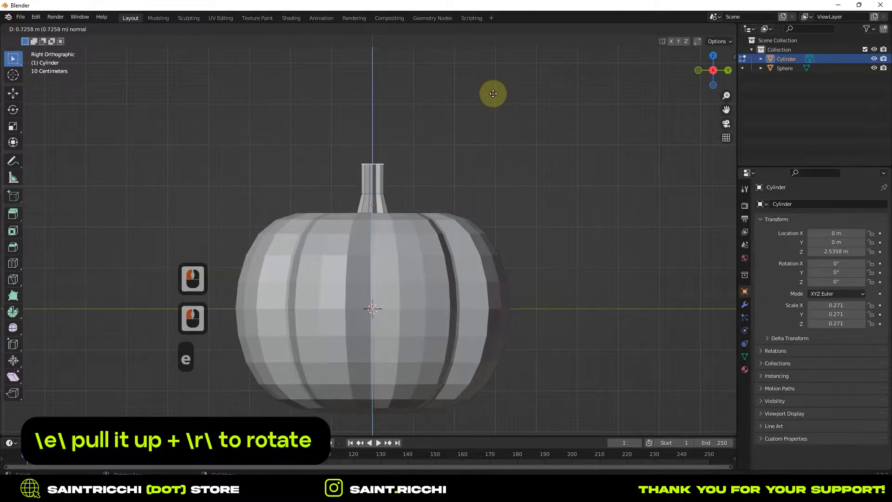
left_click(495, 95)
key("r")
left_click(515, 185)
Extrude and rotate the stem's top face two more times, the last extrusion about 0.41 m, to bend the stem, and leave Edit Mode.
key("e")
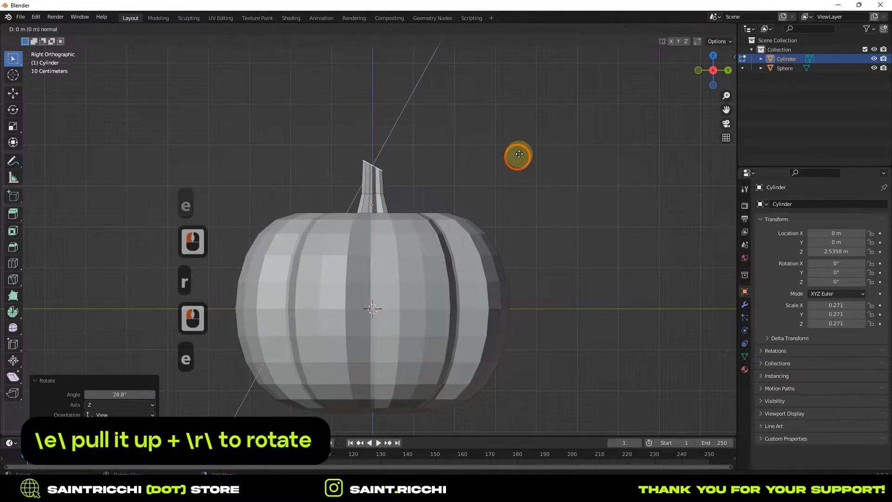
left_click(506, 127)
key("r")
left_click(503, 113)
key("e")
left_click(504, 96)
key("r")
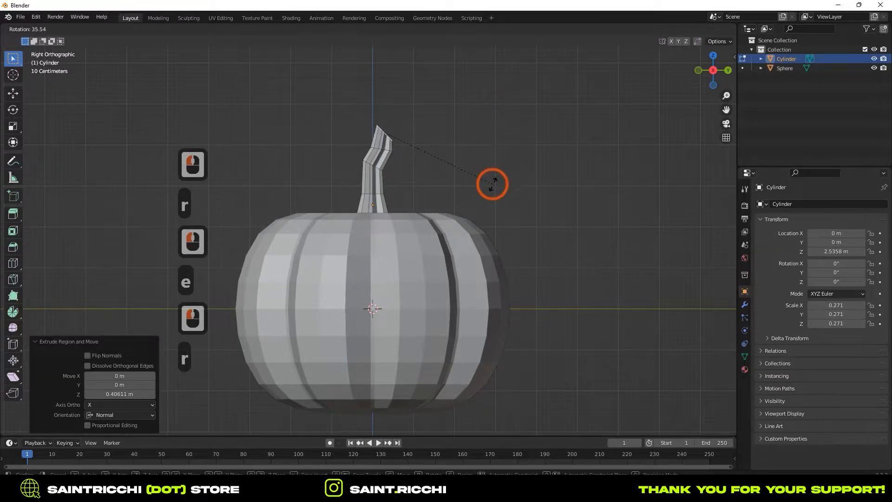
left_click(493, 178)
key("Tab")
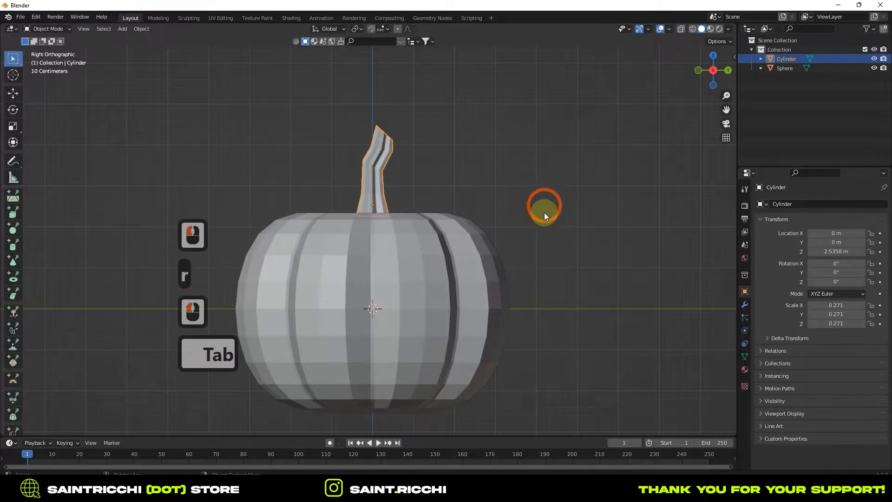
Sink the bent stem about 0.86 m along Z into the pumpkin body and scale it to about 0.54.
key("g")
key("z")
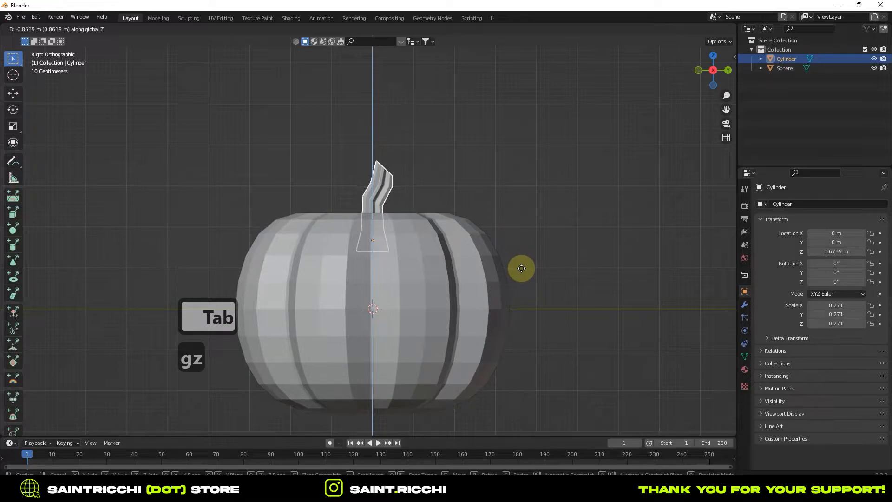
left_click(521, 268)
middle_click_drag(530, 238, 556, 272)
key("s")
left_click(477, 258)
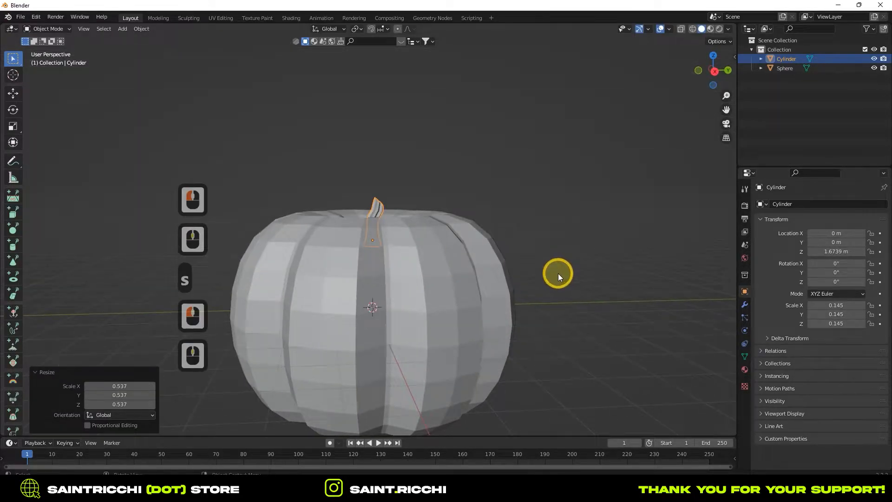
Raise the stem along Z to about 1.85 m so more of its tip sticks out of the pumpkin.
key("g")
key("z")
left_click(583, 290)
key("Tab")
key("Tab")
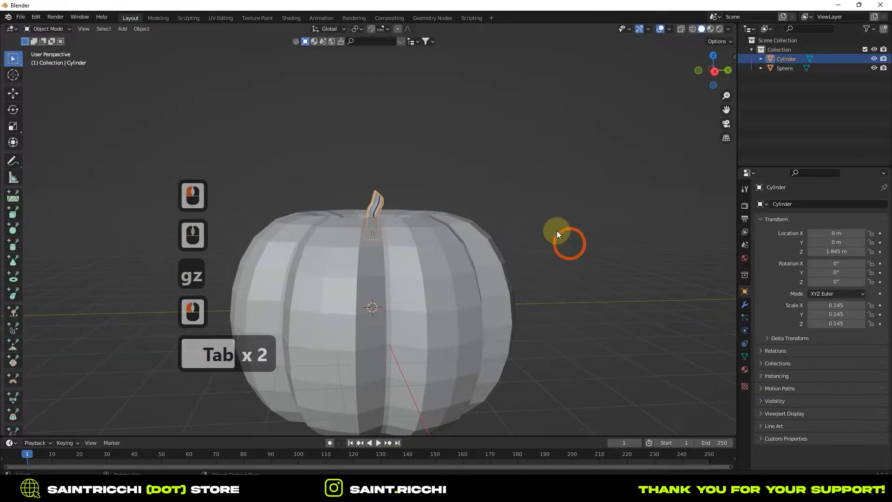
Apply Shade Smooth to the pumpkin body and the stem.
left_click_drag(529, 345, 530, 348)
left_click(713, 71)
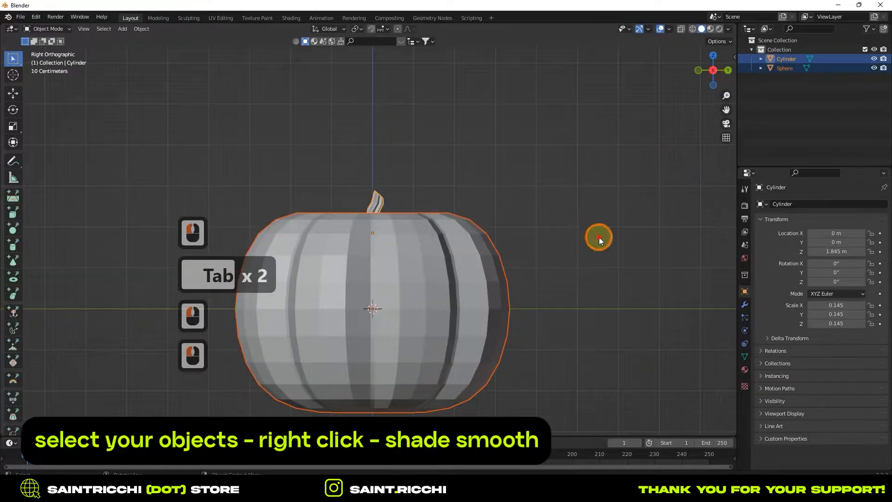
left_click(598, 237)
left_click(441, 248)
right_click(441, 247)
left_click(442, 249)
left_click(377, 201)
right_click(378, 199)
left_click(378, 200)
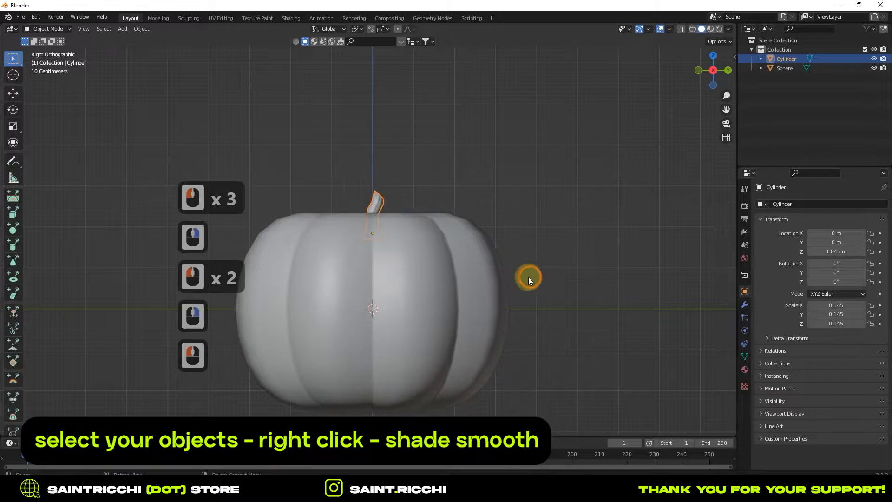
Add a Subdivision Surface modifier with 2 viewport levels to both the pumpkin body and the stem.
left_click(698, 289)
left_click(744, 304)
left_click(784, 203)
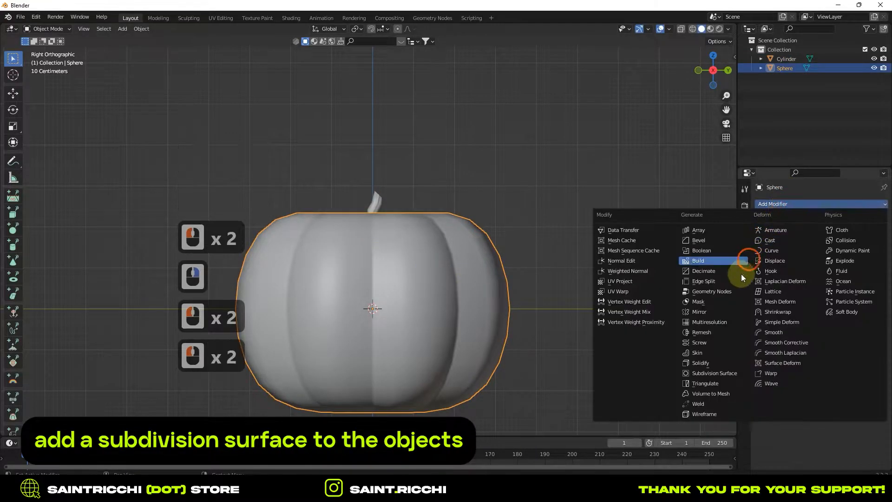
left_click(724, 374)
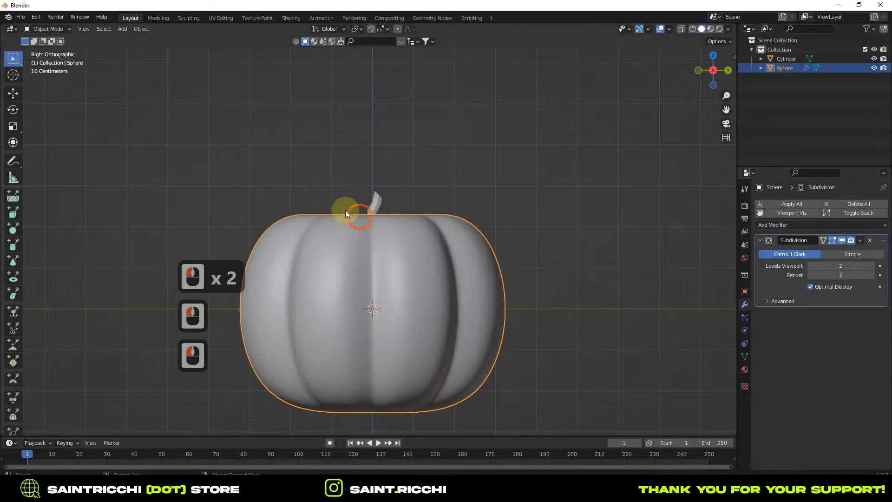
left_click(376, 202)
left_click(789, 205)
left_click(729, 371)
left_click(870, 265)
left_click(568, 254)
middle_click_drag(572, 252, 462, 297)
scroll(566, 291, "down", 2)
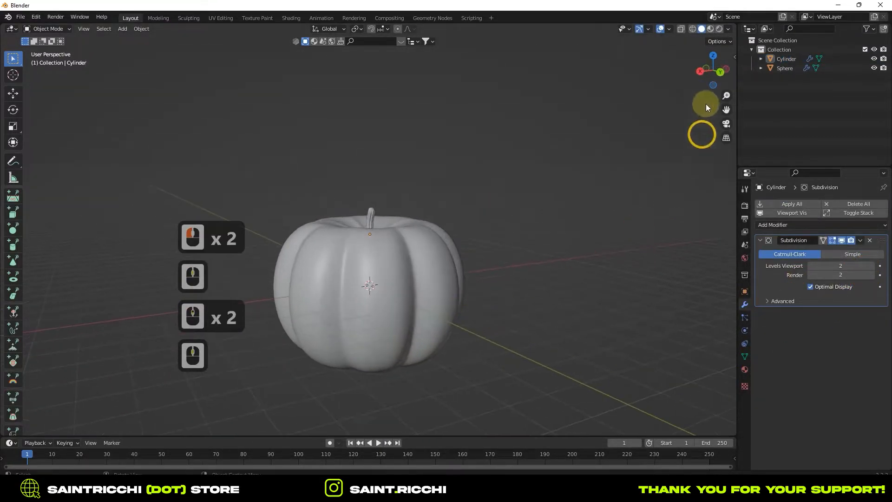
Select the body and the stem together and raise them about 2.63 m along Z so the pumpkin rests on the ground plane.
left_click(699, 72)
left_click_drag(302, 185, 506, 395)
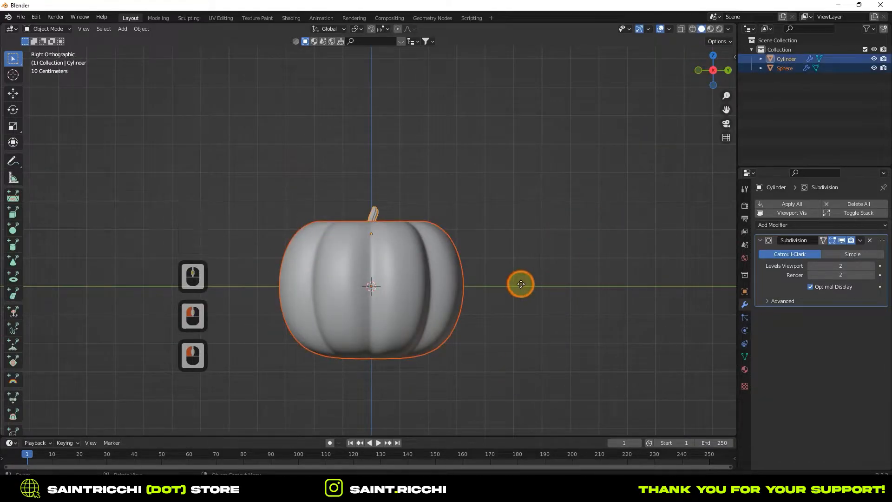
key("g")
key("z")
left_click(528, 210)
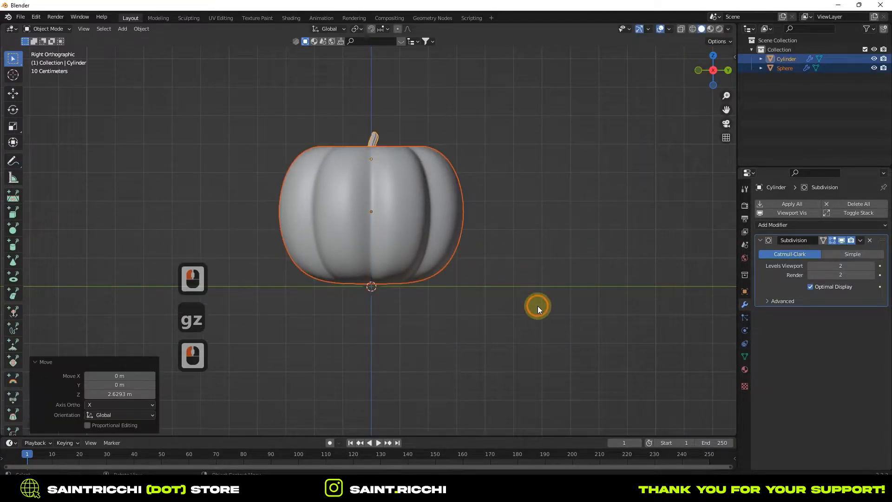
Use the HDRI image satara_night_4k.exr as an environment texture for the world background colour.
left_click(745, 258)
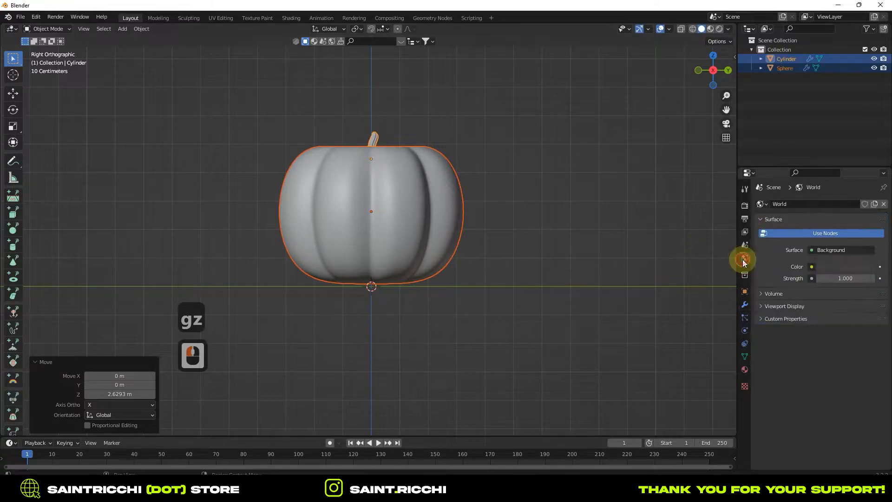
left_click(810, 265)
left_click(637, 308)
left_click(834, 278)
double_click(647, 143)
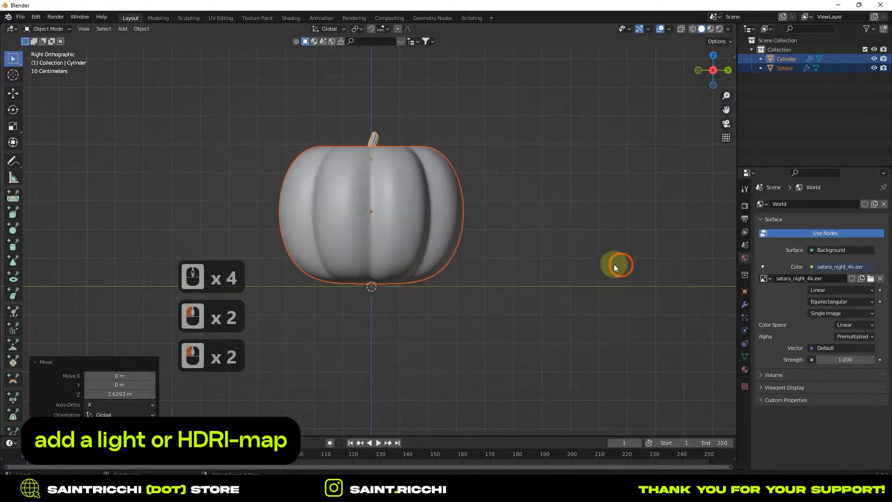
Switch the viewport to rendered shading and enable the transparent film background in the render settings.
left_click(719, 31)
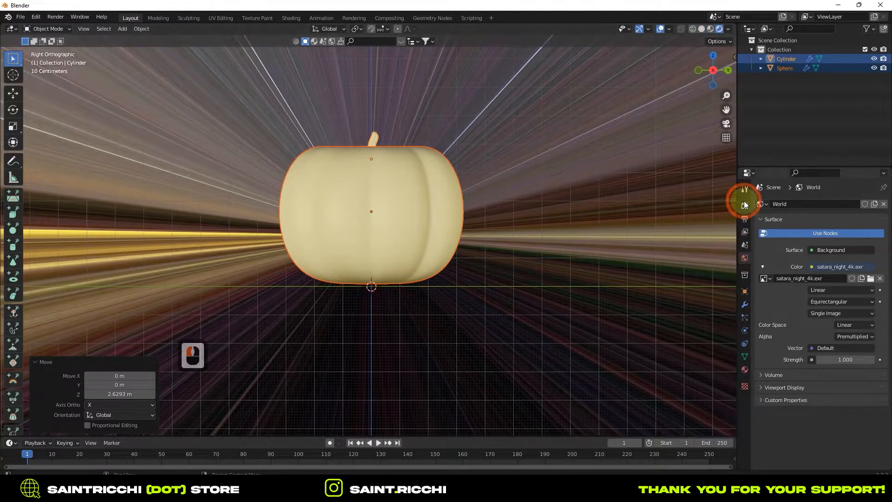
left_click(744, 205)
left_click(770, 407)
left_click(784, 424)
left_click(769, 406)
middle_click_drag(541, 236, 458, 253)
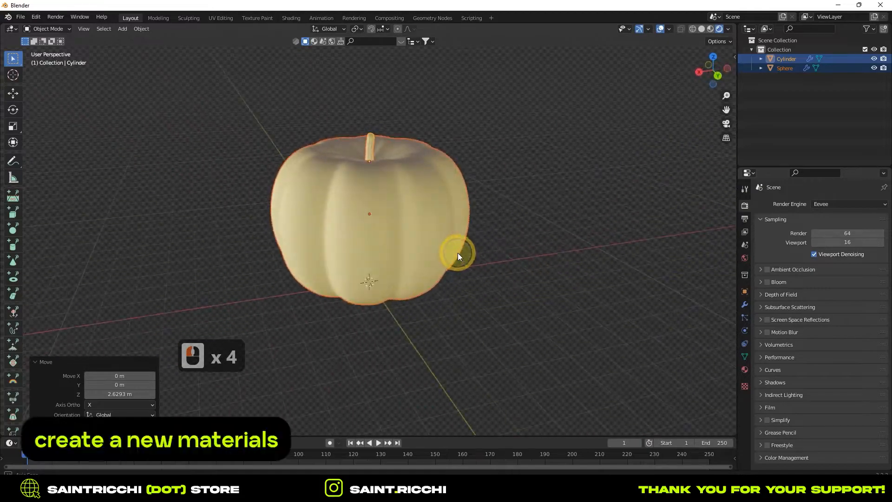
Create a new material for the pumpkin body with an orange base colour (H 0.029, S 0.912, V 0.800).
left_click(436, 273)
left_click(744, 369)
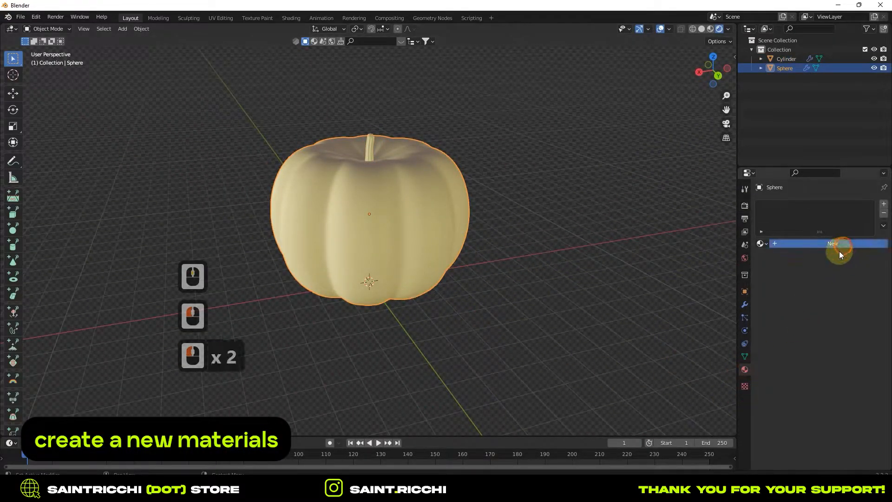
left_click(822, 244)
left_click(828, 343)
key("ctrl+v")
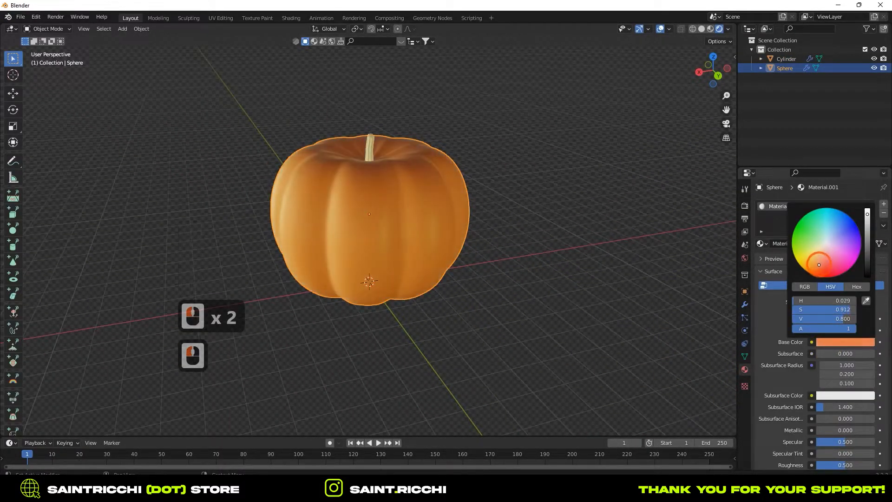
Create a new material for the stem with a green base colour and darken it.
middle_click_drag(623, 354, 340, 136)
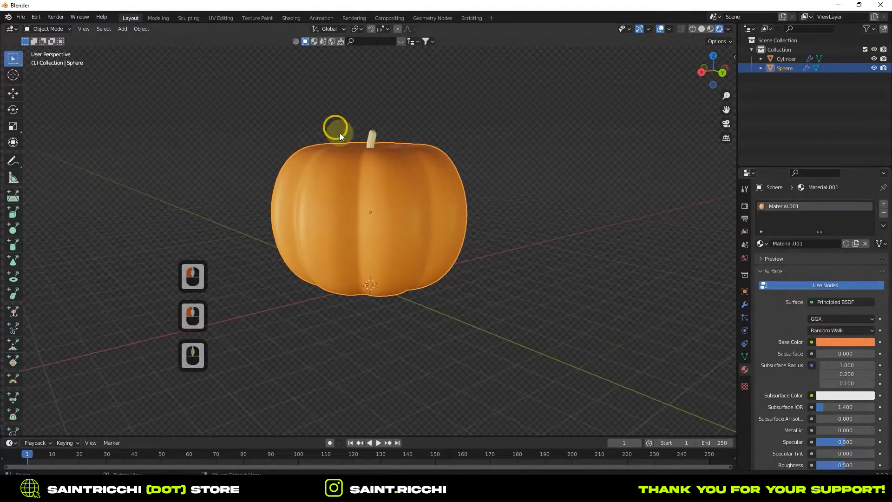
left_click(371, 139)
left_click(813, 244)
left_click(828, 341)
key("ctrl+v")
left_click_drag(866, 218, 866, 260)
middle_click_drag(500, 355, 497, 272)
Add a Displace modifier to the pumpkin body with a strength of 0.005.
left_click(495, 269)
left_click(745, 305)
left_click(820, 225)
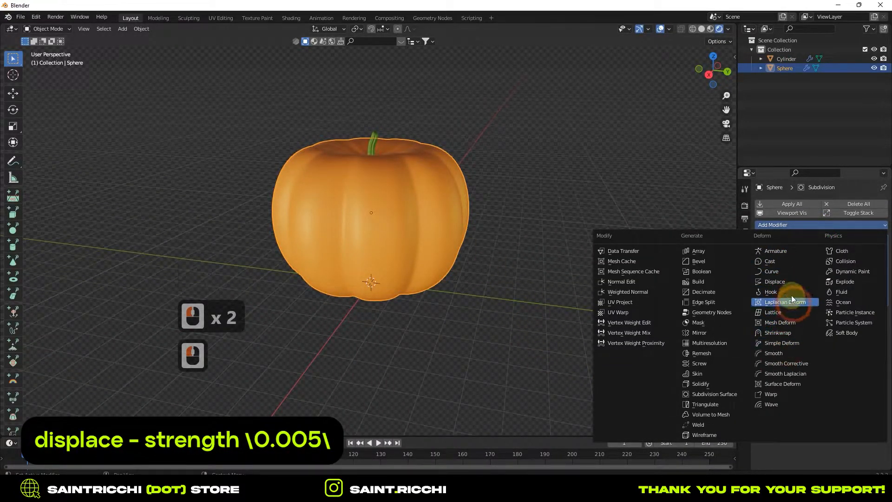
left_click(786, 282)
left_click(841, 372)
type("0")
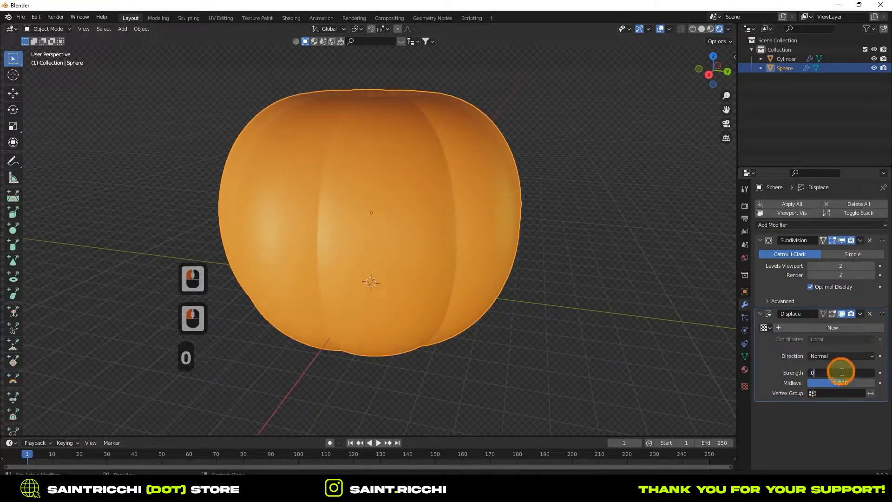
key("BackSpace")
key("BackSpace")
key("slash")
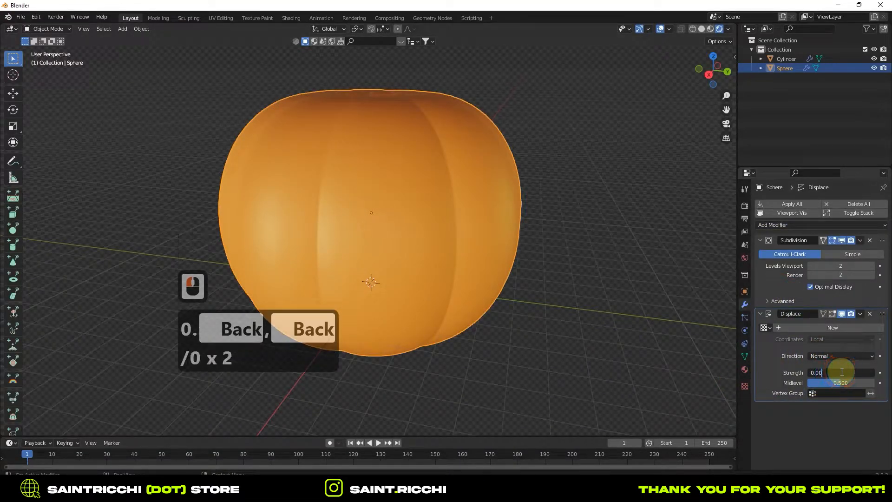
type("005")
key("Return")
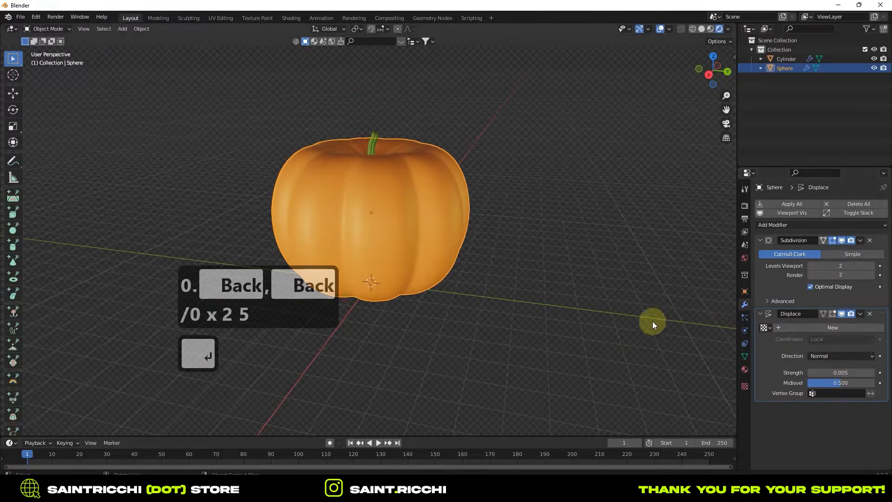
Create a Clouds texture for the pumpkin's Displace modifier and increase its size slightly.
left_click(800, 328)
left_click(744, 386)
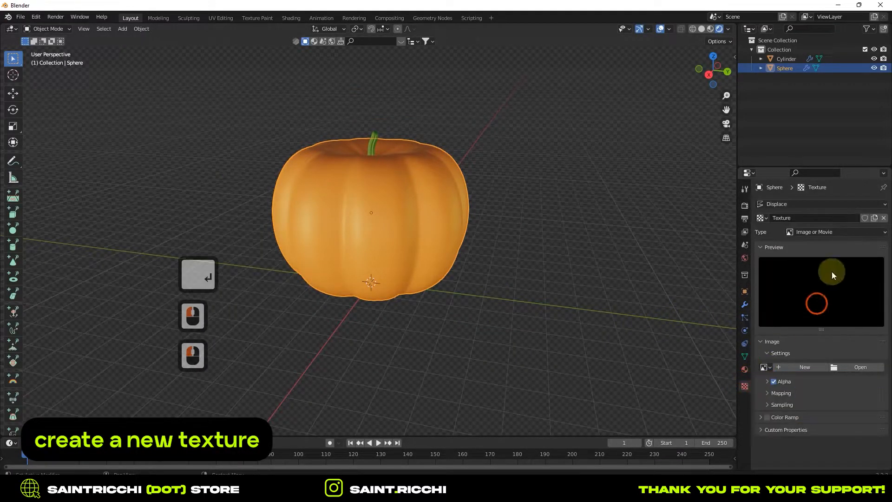
left_click(836, 232)
left_click(799, 265)
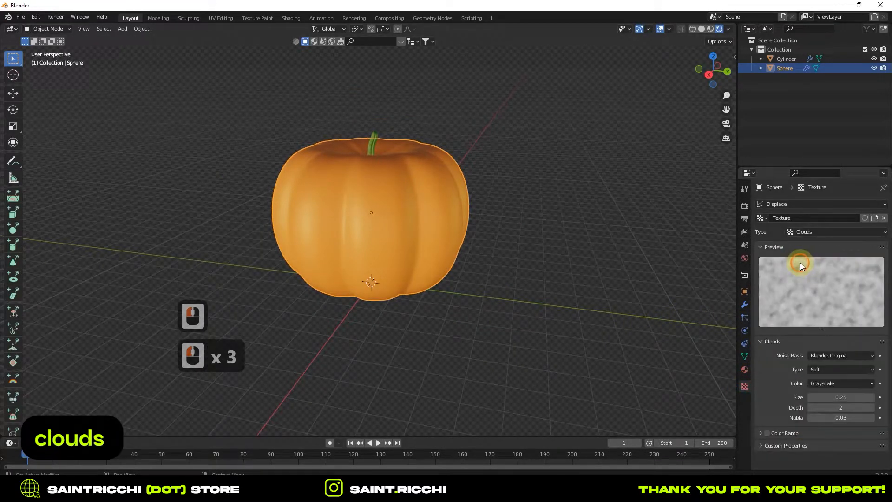
left_click(873, 397)
left_click(873, 398)
Try Displace strengths of 0.1 and 0.05 on the pumpkin body.
left_click(744, 305)
left_click(871, 372)
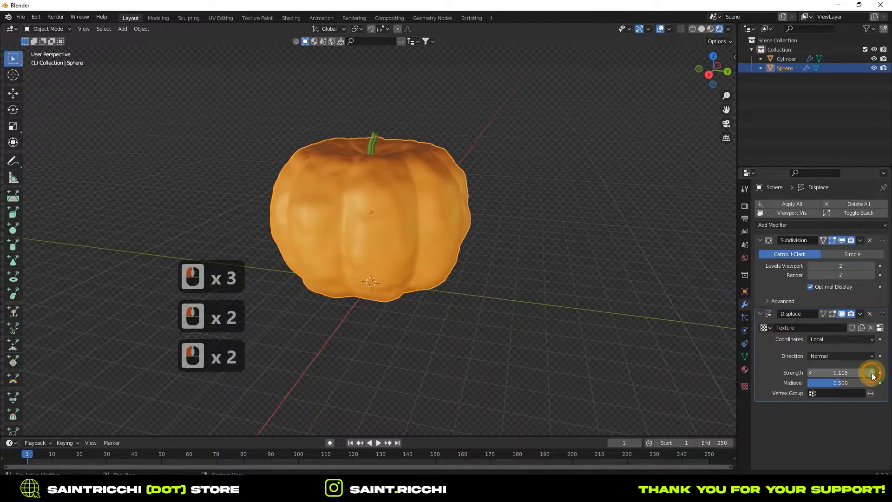
double_click(857, 371)
key("BackSpace")
key("BackSpace")
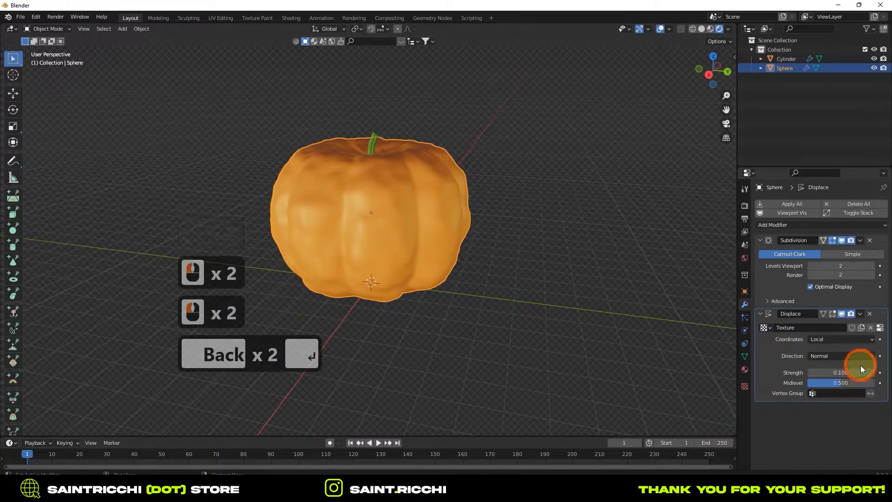
left_click(845, 374)
key("BackSpace")
type("0")
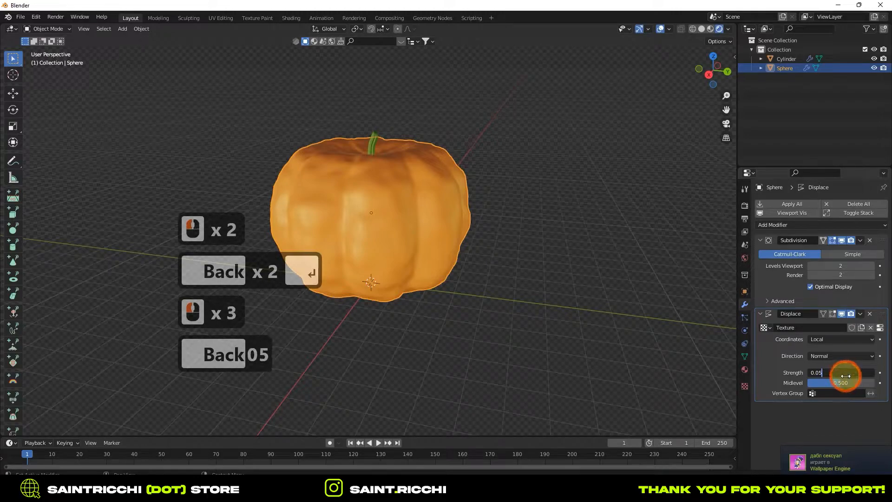
type("5")
key("Return")
Set the pumpkin's Displace strength to 0.005 and check the surface from several angles.
middle_click_drag(484, 135, 567, 205)
double_click(854, 374)
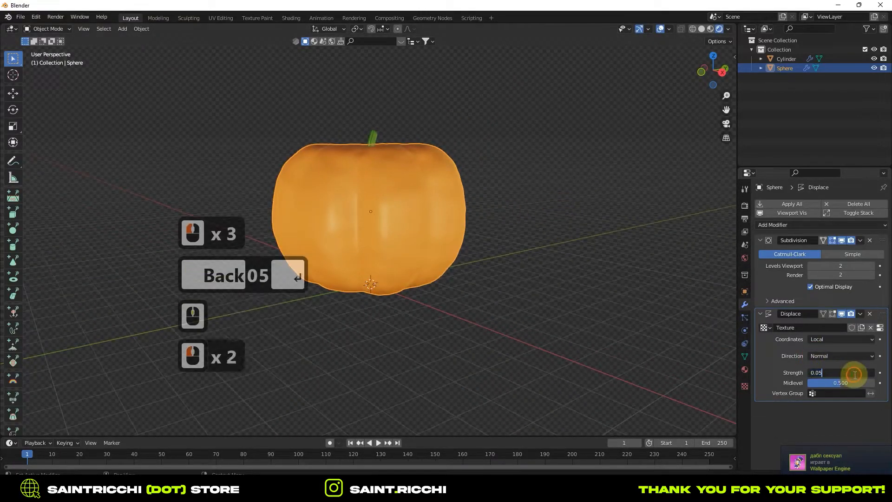
key("BackSpace")
type("05")
key("Return")
middle_click_drag(534, 325, 492, 252)
scroll(511, 265, "up", 3)
scroll(547, 278, "down", 3)
middle_click_drag(577, 278, 552, 253)
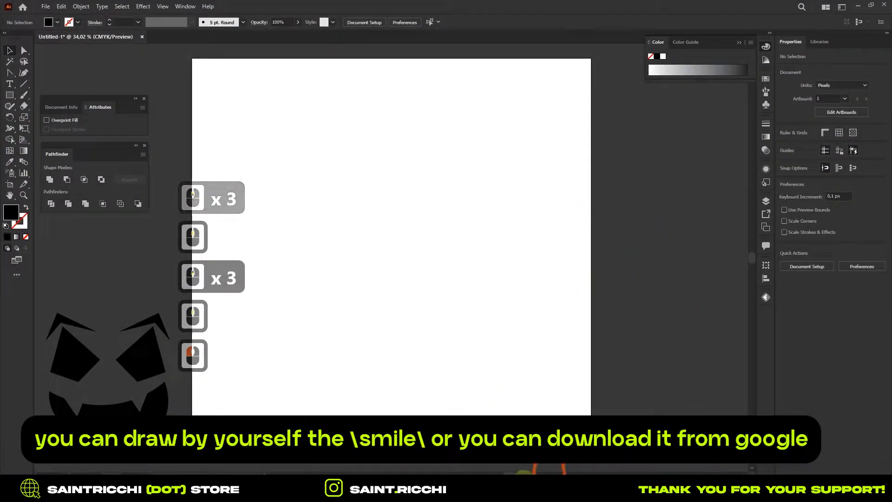
Switch to Illustrator and draw a black four-cornered shape for the left eye with the Pen tool.
left_click_drag(515, 472, 500, 472)
left_click(10, 73)
right_click(10, 72)
left_click(48, 73)
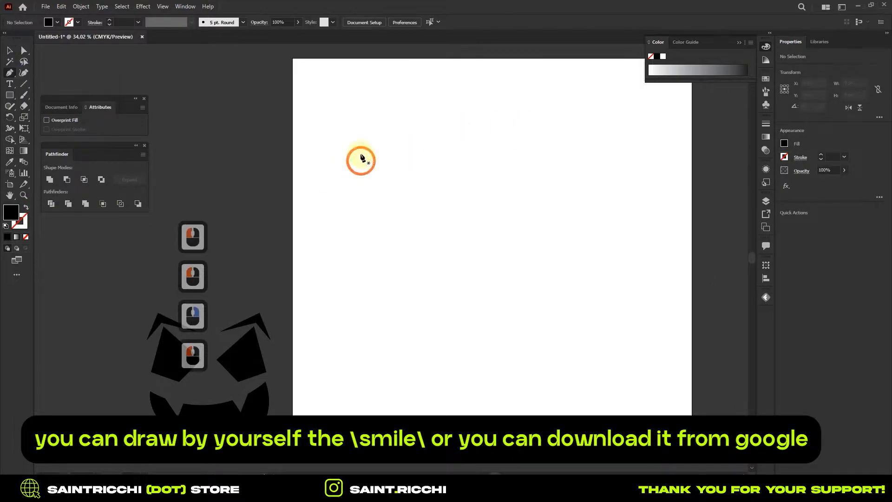
left_click(371, 152)
left_click(334, 261)
left_click(418, 297)
left_click(481, 242)
left_click(370, 151)
Reshape the left eye by moving its corner points with the Direct Selection tool.
left_click(24, 51)
mouse_move(482, 241)
left_mouse_down()
mouse_move(461, 226)
mouse_move(460, 238)
mouse_move(424, 253)
left_mouse_up()
left_click(460, 225)
left_click(404, 282)
left_click_drag(404, 282, 384, 308)
left_click_drag(376, 260, 386, 257)
Draw a thin angular eyebrow around the top of the left eye with the Pen tool.
left_click(9, 72)
left_click(319, 206)
left_click(355, 84)
left_click(466, 147)
left_click(374, 113)
left_click(319, 205)
Refine the eyebrow's shape by moving its anchor points.
left_click(24, 50)
left_click_drag(385, 116, 375, 118)
left_click(456, 150)
left_click_drag(457, 151, 460, 155)
left_click_drag(356, 105, 355, 109)
Copy the left eye and eyebrow to the other side of the artboard and reflect the copy.
left_click_drag(322, 95, 505, 333)
left_click_drag(436, 243, 606, 233, "alt")
right_click(452, 237)
mouse_move(501, 421)
left_click(598, 374)
key("Return")
Draw a closed mouth shape below the eyes with a straight upper edge and one centred lower point.
left_click(9, 72)
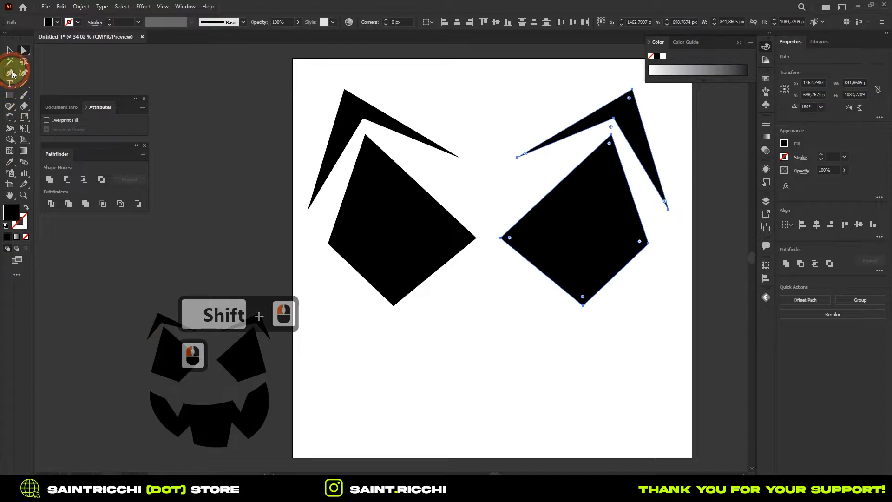
left_click(334, 338)
left_click(476, 337, "shift")
left_click(635, 337, "shift")
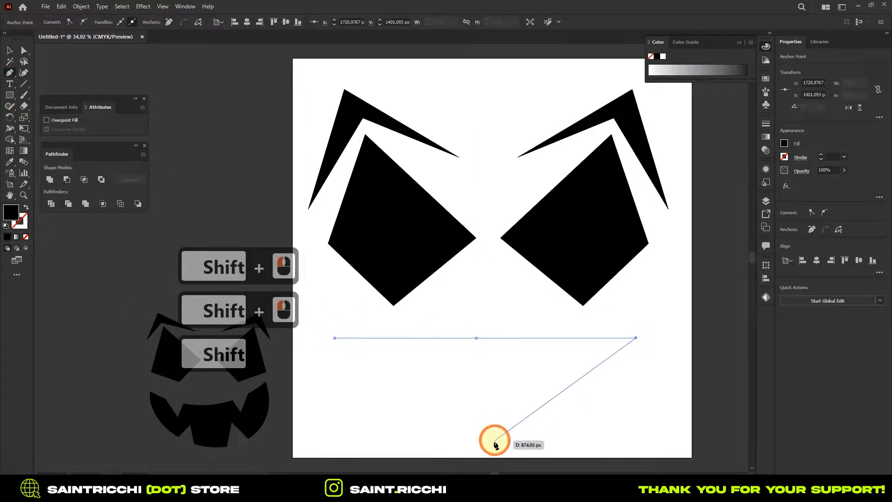
left_click(476, 440)
left_click(334, 337)
Round the mouth's lower edge into a smooth arc with the Anchor Point tool.
right_click(10, 73)
left_click(47, 108)
left_click_drag(476, 439, 359, 439)
left_click_drag(636, 338, 673, 322)
key("ctrl+z")
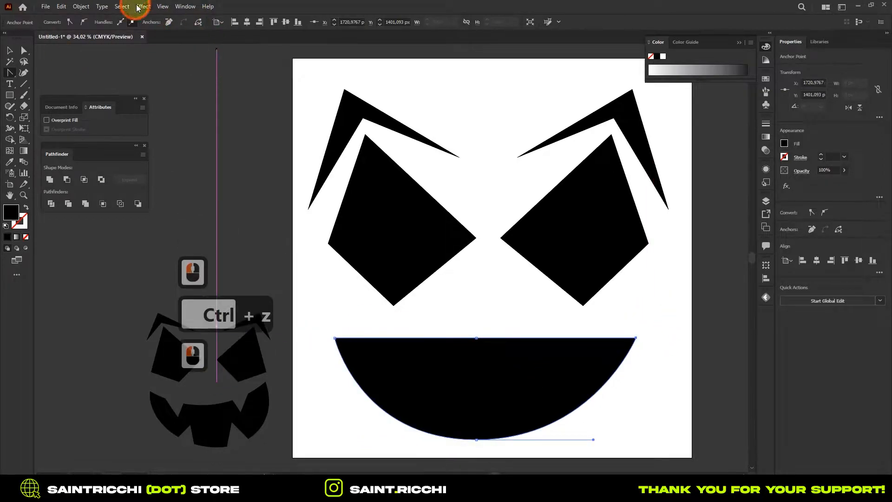
Bend the mouth into a curved smile with an effect and expand its appearance.
left_click(137, 7)
left_click(160, 27)
left_click(672, 240)
left_click(81, 6)
left_click(98, 128)
Move the mouth and the eyes with their eyebrows slightly upward on the artboard.
left_click(9, 50)
left_click_drag(525, 393, 528, 367)
left_click_drag(303, 84, 664, 267)
left_click_drag(592, 260, 590, 245)
left_click_drag(573, 414, 573, 409)
Draw a small square for a tooth above the mouth and reshape it into an elongated diamond.
left_click(9, 95)
right_click(10, 95)
left_click(46, 96)
mouse_move(454, 330)
left_mouse_down("shift")
mouse_move(504, 280)
mouse_move(526, 304)
left_mouse_up("shift")
left_click(24, 50)
left_click_drag(444, 306, 457, 293)
left_click_drag(514, 306, 510, 285)
left_click_drag(480, 270, 480, 253)
left_click(478, 294)
Fill the diamond tooth grey and place copies on both sides of the mouth's upper edge and on its lower edge.
double_click(13, 212)
left_click(430, 186)
left_click(547, 187)
left_click_drag(477, 295, 555, 320)
left_click_drag(546, 332, 434, 432, "alt")
Adjust the lower tooth to overlap the mouth's lower edge and copy it to the opposite side.
left_click(6, 52)
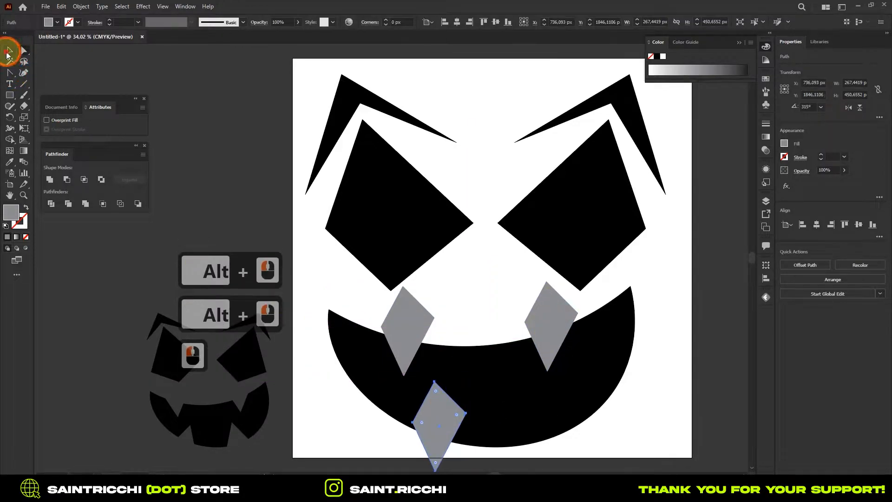
left_click_drag(435, 371, 452, 372)
left_click_drag(452, 414, 431, 434)
left_click_drag(428, 404, 392, 470)
scroll(394, 466, "down", 3)
left_click_drag(400, 382, 412, 347, "shift")
left_click_drag(420, 326, 558, 351, "shift")
Select the mouth with all four teeth and cut the teeth out using Minus Front.
scroll(374, 245, "up", 3)
left_click_drag(373, 244, 557, 339)
left_click(67, 180)
scroll(275, 50, "up", 7)
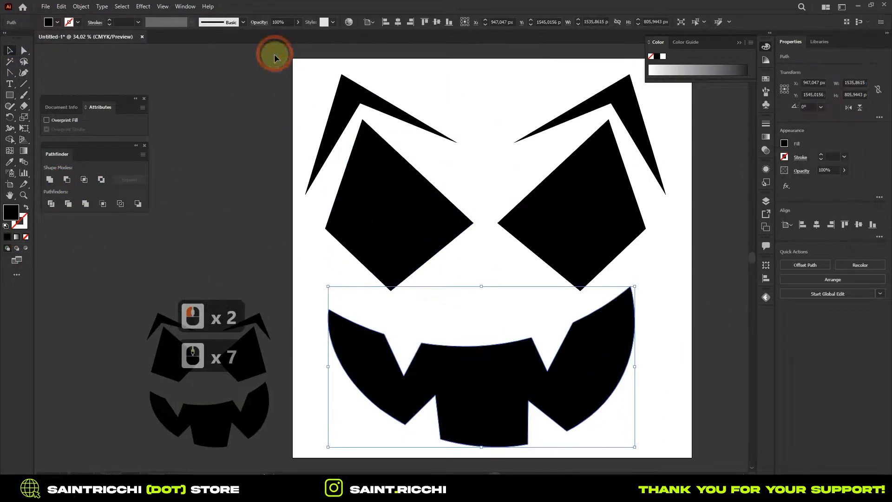
Group all the face shapes and save the artwork as an SVG file named tutorial.
left_click_drag(275, 50, 689, 440)
left_click(571, 242)
left_click(45, 7)
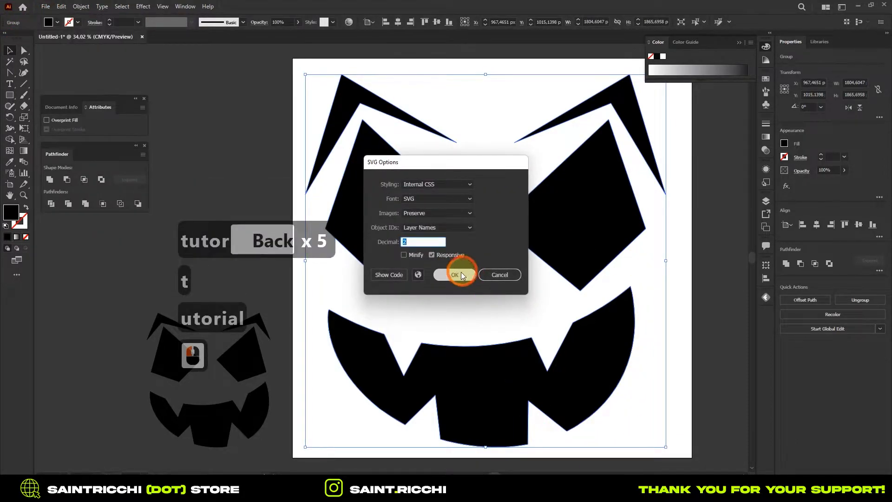
left_click(455, 274)
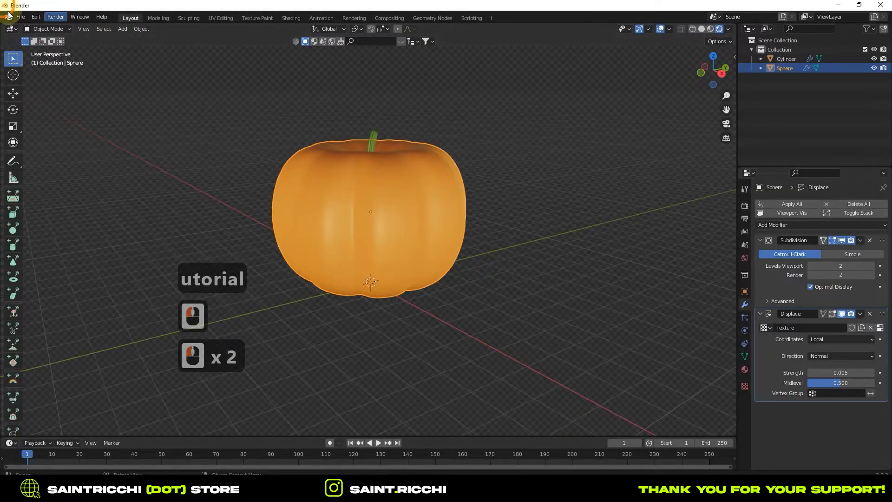
Switch to Blender and import tutorial.svg as Scalable Vector Graphics.
left_click(20, 18)
left_click(76, 139)
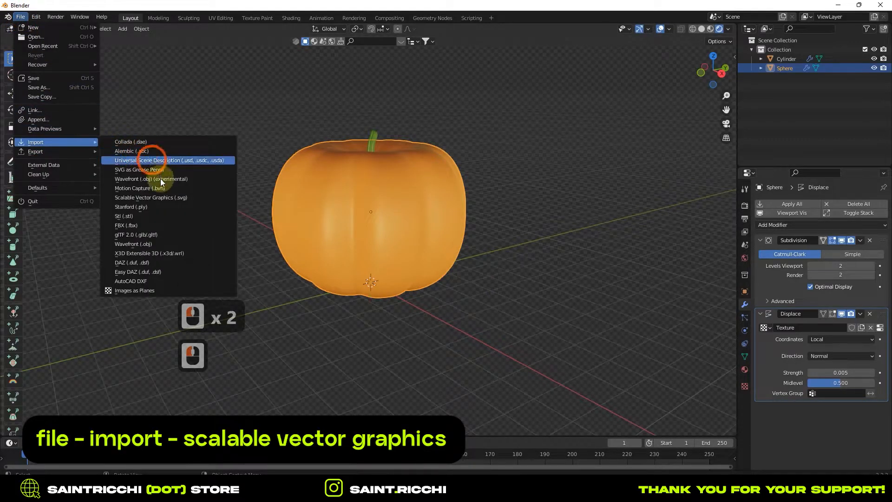
left_click(149, 155)
double_click(305, 228)
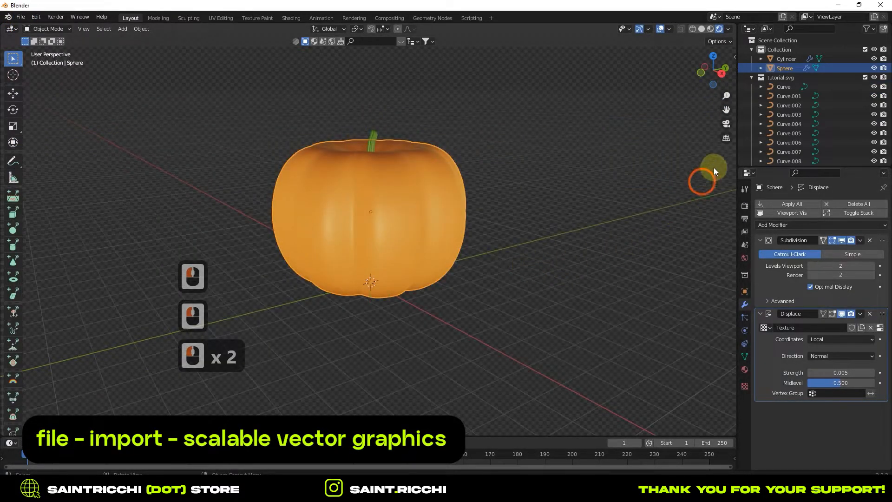
Select all the imported face curves and join them into one object.
left_click(785, 87)
scroll(799, 139, "down", 9)
left_click(794, 157, "shift")
left_click(141, 29)
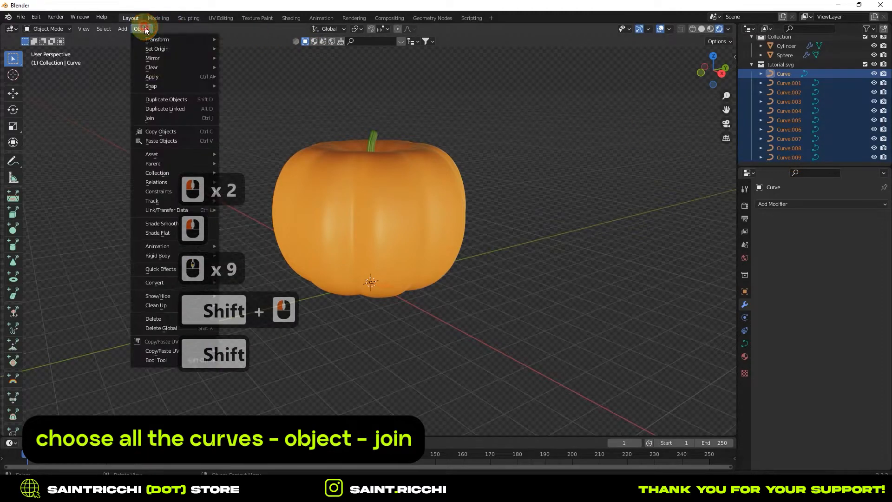
left_click(149, 118)
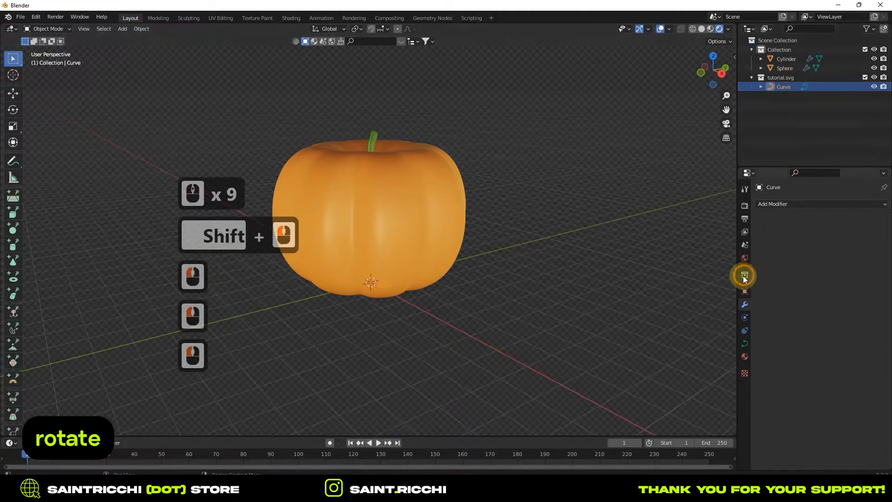
Set the face curve's rotation to 90° on X and 90° on Z.
left_click(745, 291)
left_click(831, 263)
type("90")
key("Return")
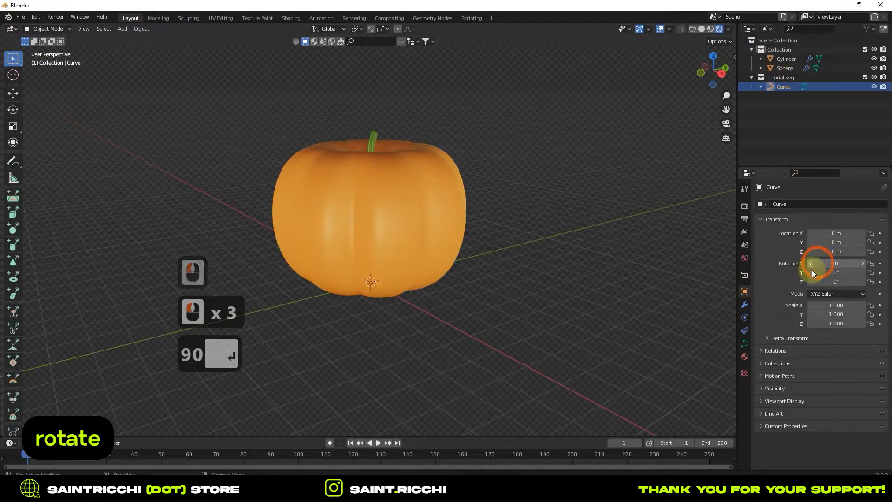
left_click(829, 282)
type("90")
key("Return")
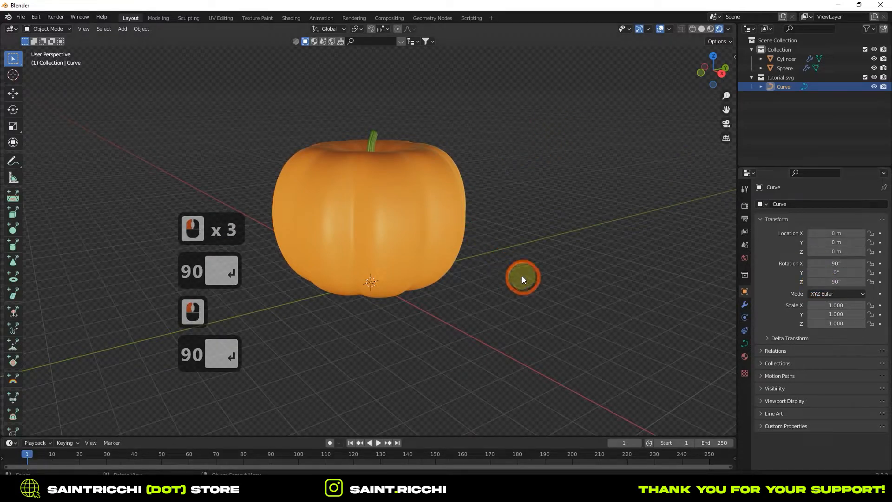
Scale the face curve by about 6.28 and move it about 3.53 m along Y beside the pumpkin.
key("s")
left_click(531, 281)
middle_click_drag(531, 280, 491, 297)
key("g")
right_click(643, 302)
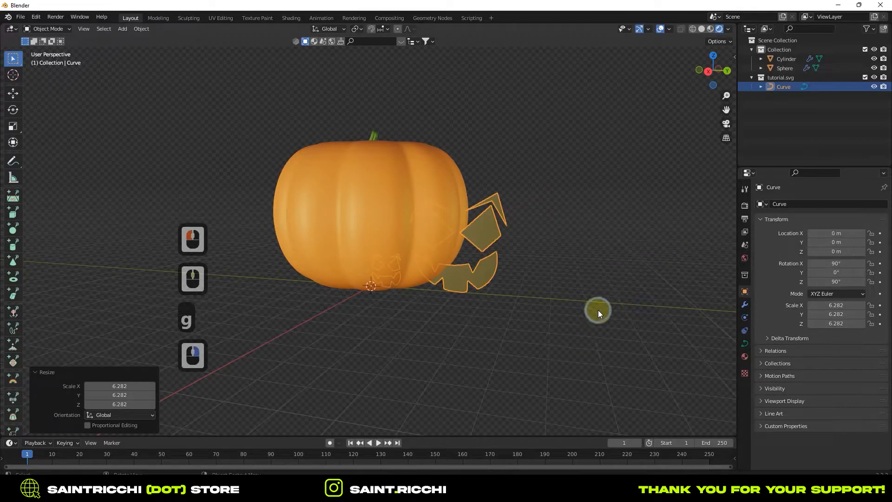
left_click(13, 93)
left_click(574, 378)
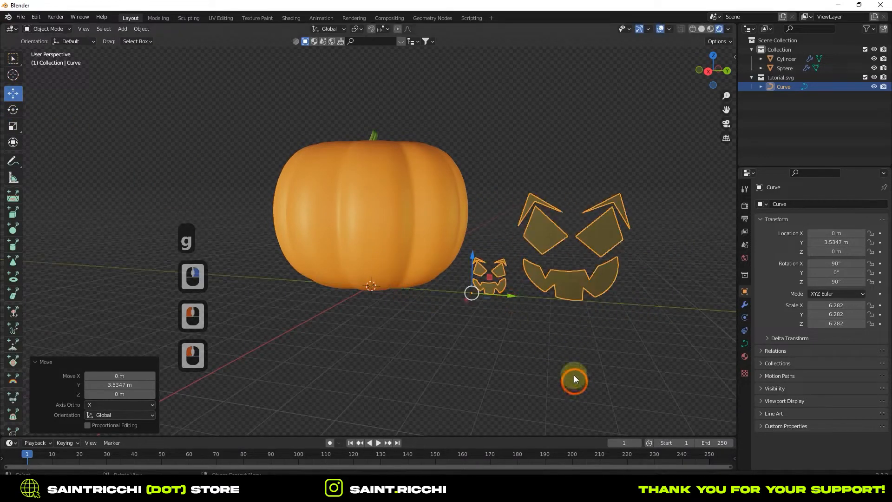
Delete the small stray face from the joined curve in Edit Mode.
double_click(503, 309)
key("Tab")
left_click_drag(502, 300, 507, 308)
key("Delete")
left_click(509, 310)
key("Tab")
Set the face curve's origin to its geometry.
left_click(581, 271)
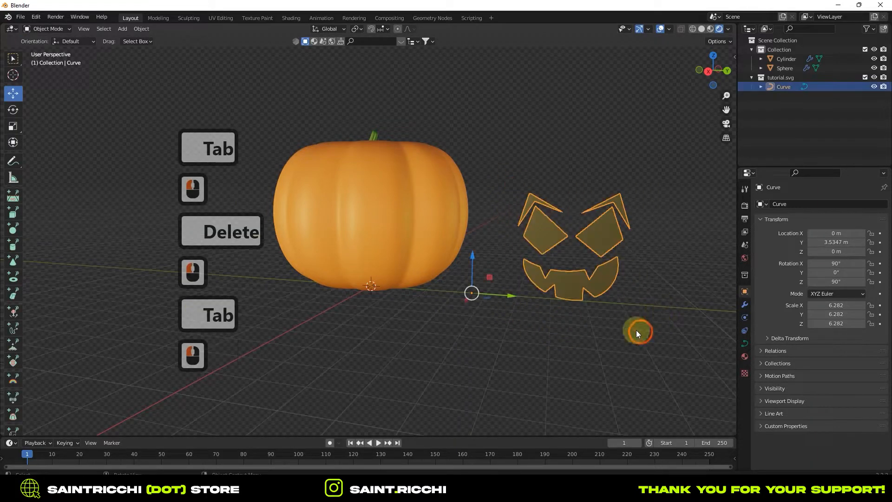
right_click(581, 286)
left_click(622, 327)
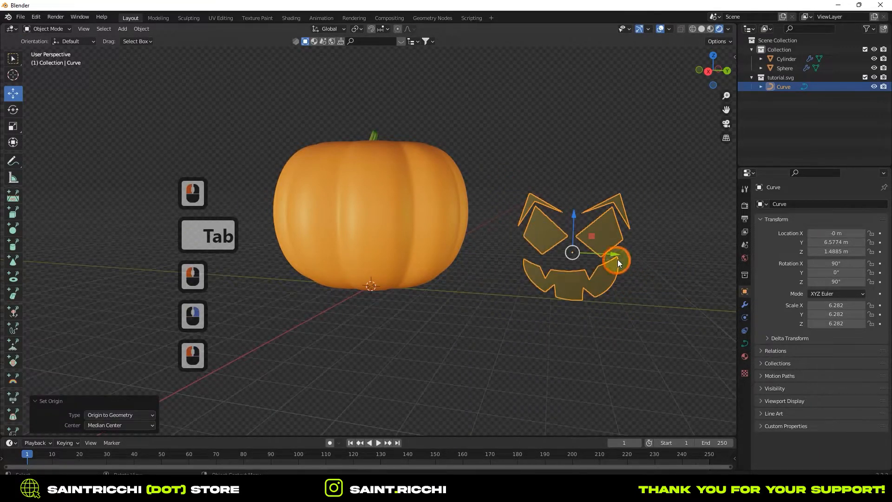
Move the face curve about -6.79 m along Y and 3.59 m along X, and raise it to about 2.27 m.
left_click_drag(617, 260, 408, 249)
left_click(727, 70)
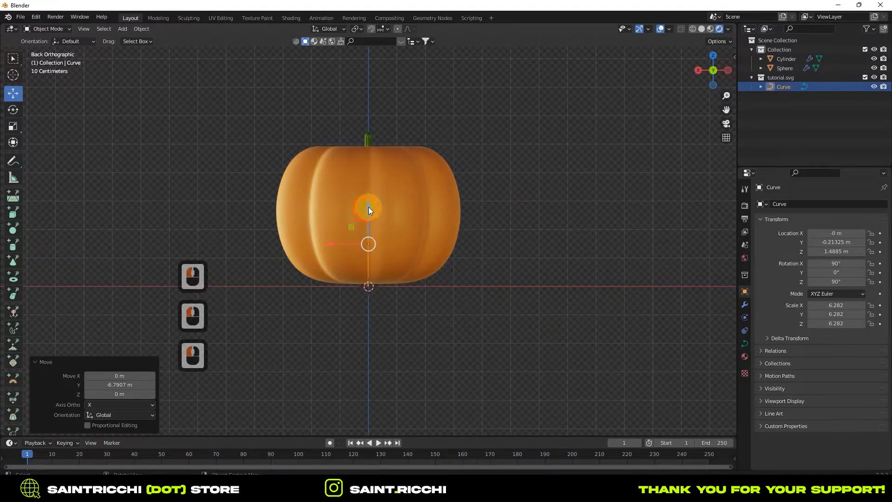
left_click_drag(374, 179, 226, 219)
Scale the face curve up to about 7.27 so it fills more of the pumpkin's front.
key("s")
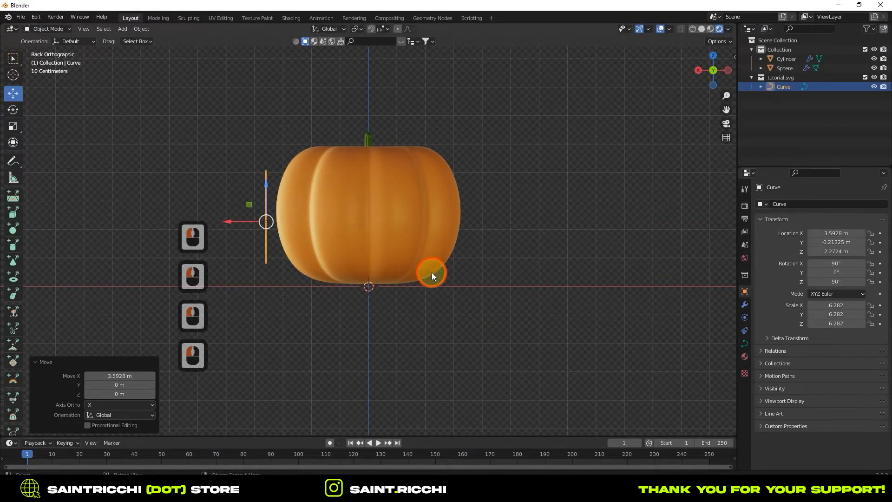
left_click(449, 275)
left_click(698, 70)
key("s")
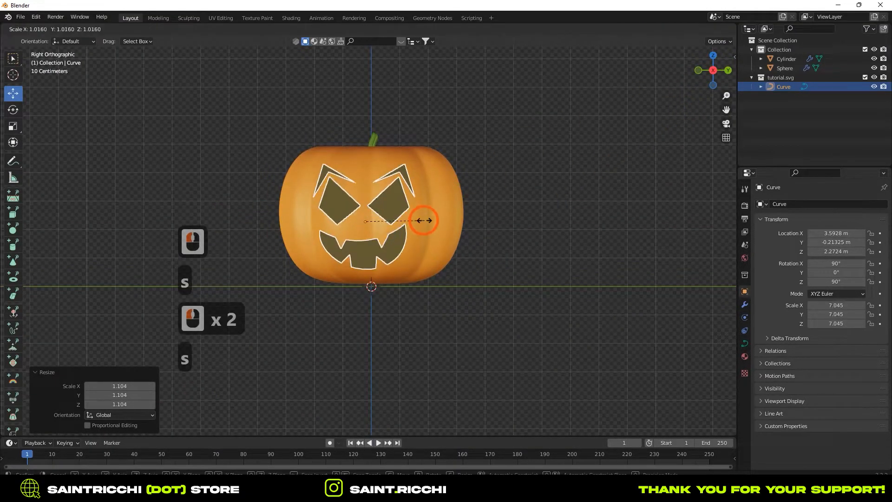
left_click(428, 220)
left_click(727, 70)
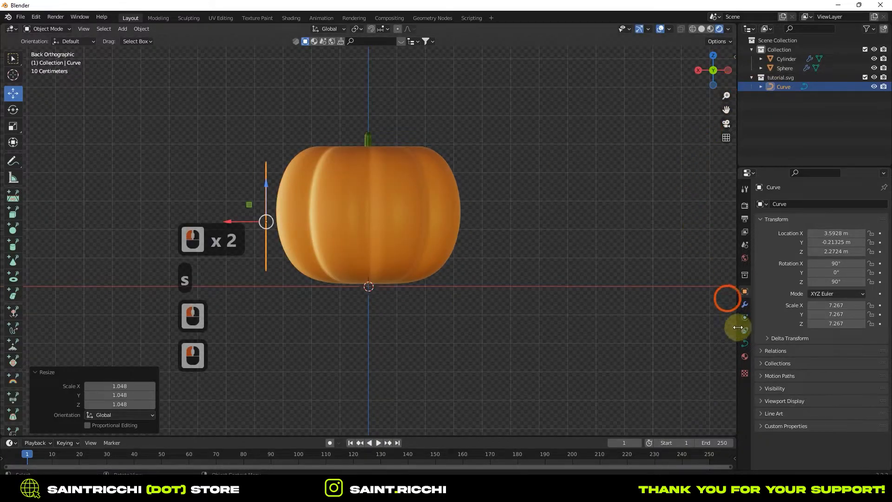
Set the face curve's geometry extrusion to 0.11 m.
left_click(745, 342)
left_click(785, 356)
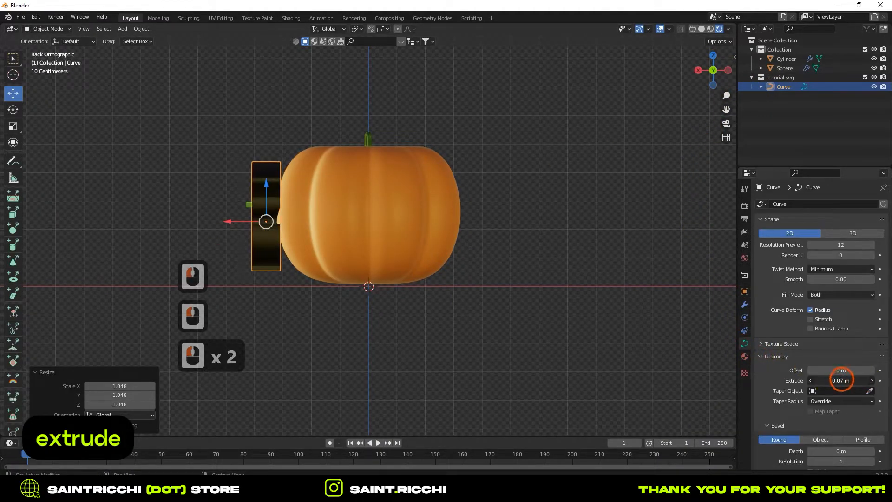
left_click_drag(840, 380, 74, 160)
Move the extruded face along the X axis so that it partly sinks into the front of the pumpkin.
left_click_drag(231, 222, 260, 225)
middle_click_drag(357, 306, 514, 264)
left_click_drag(465, 225, 475, 223)
middle_click_drag(474, 223, 367, 278)
left_click_drag(260, 224, 254, 223)
Convert the extruded face curve to a mesh.
left_click(716, 73)
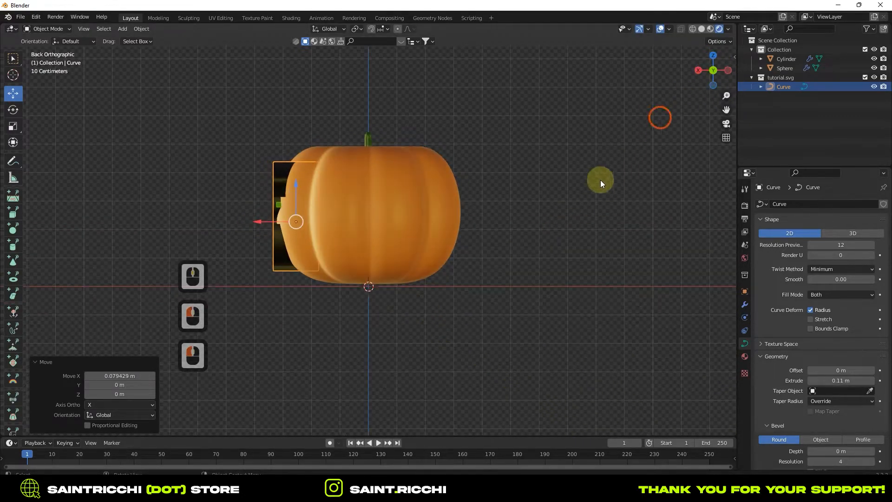
left_click(502, 285)
right_click(282, 180)
mouse_move(265, 171)
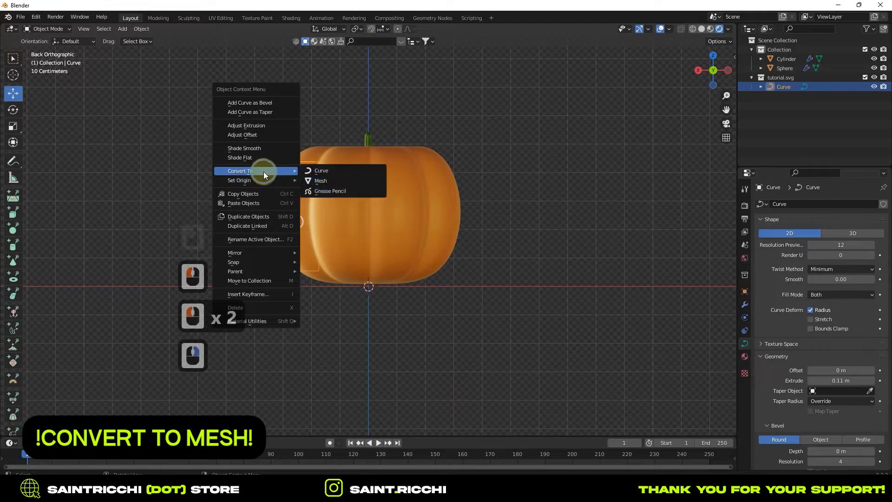
left_click(325, 188)
Replace the face mesh's SVGMat material with a new one that uses an Emission surface.
left_click(744, 369)
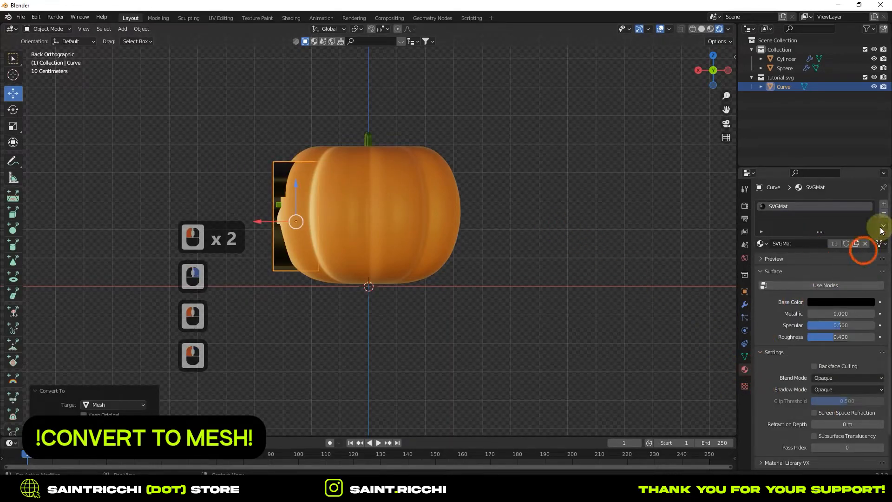
left_click(865, 243)
left_click(806, 245)
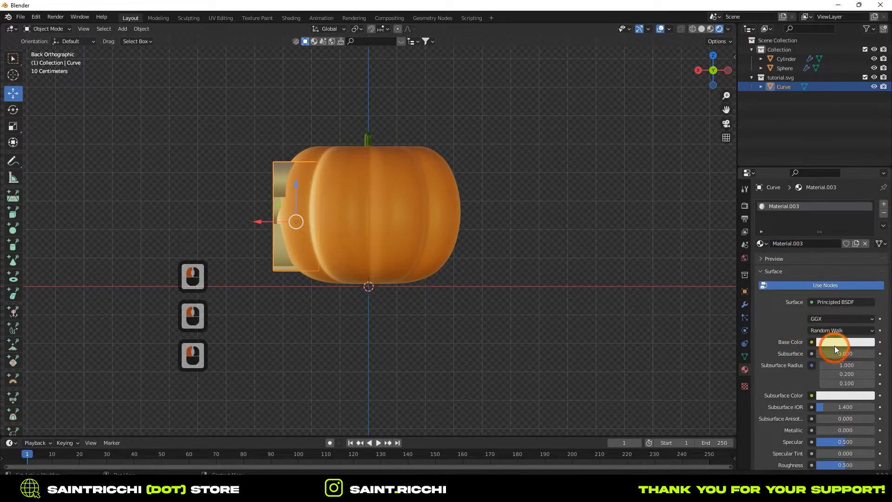
left_click(831, 302)
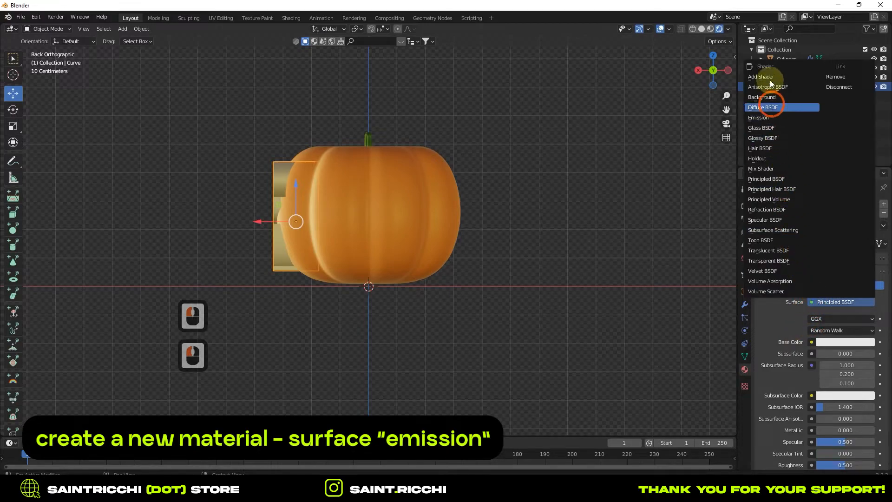
left_click(758, 118)
Set the face material's emission color to yellow and its strength to 6.
left_click(826, 319)
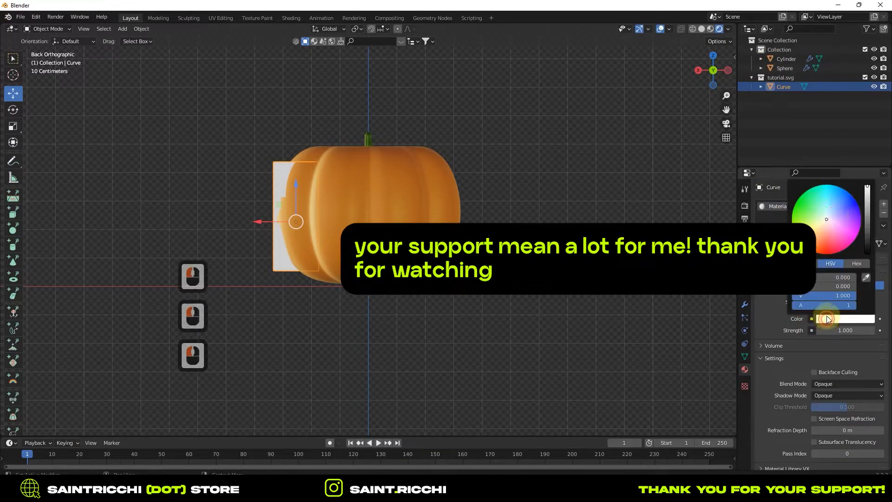
left_click(784, 338)
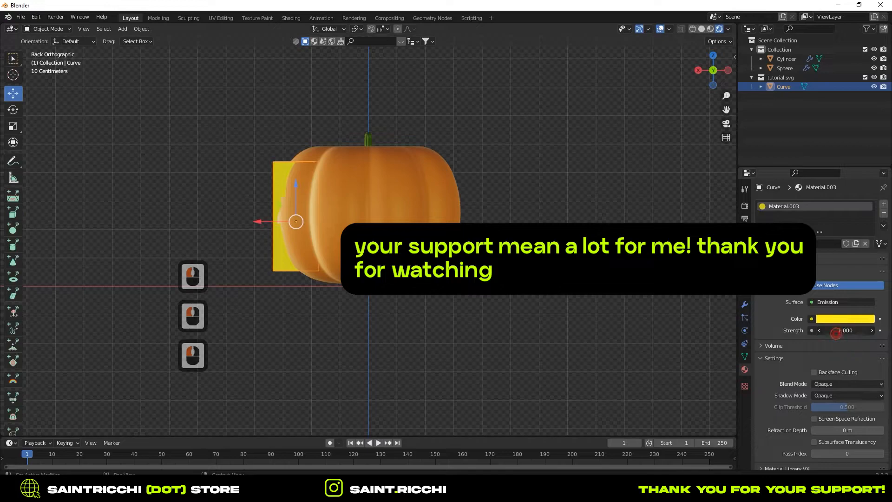
left_click(872, 331)
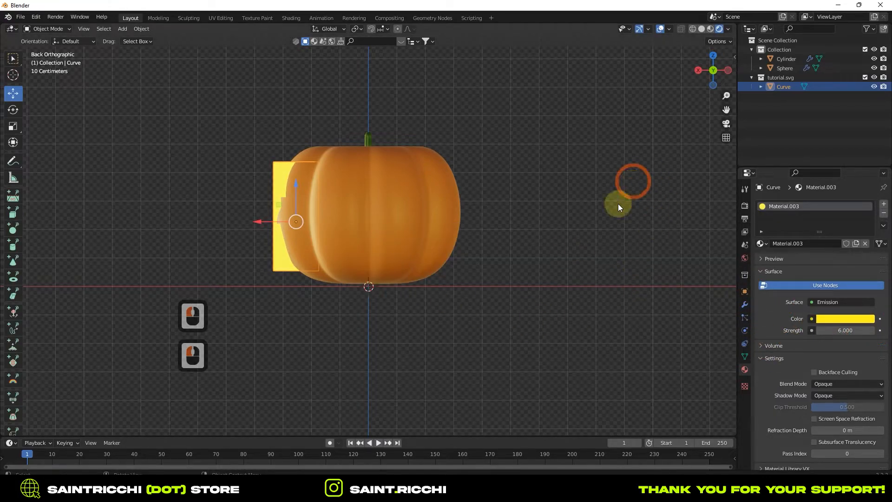
Add a Boolean Difference modifier to the pumpkin with the face mesh as its object, and hide the face mesh from viewport and render.
left_click(686, 361)
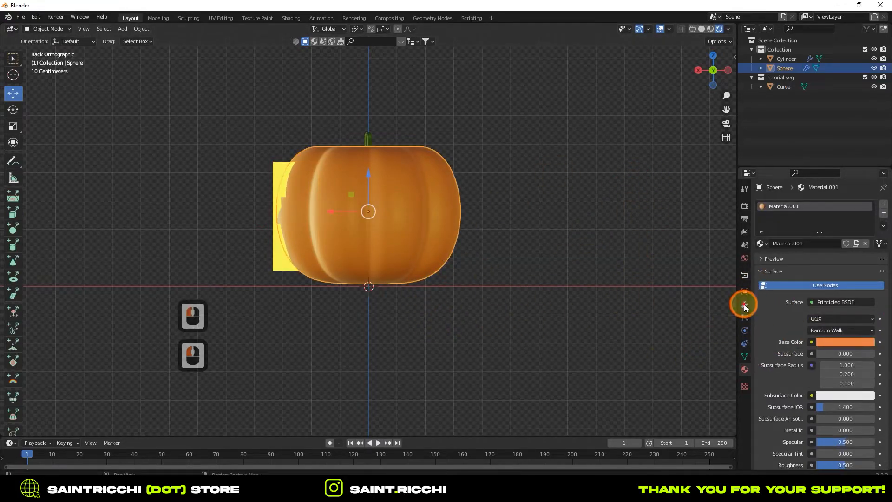
left_click(745, 306)
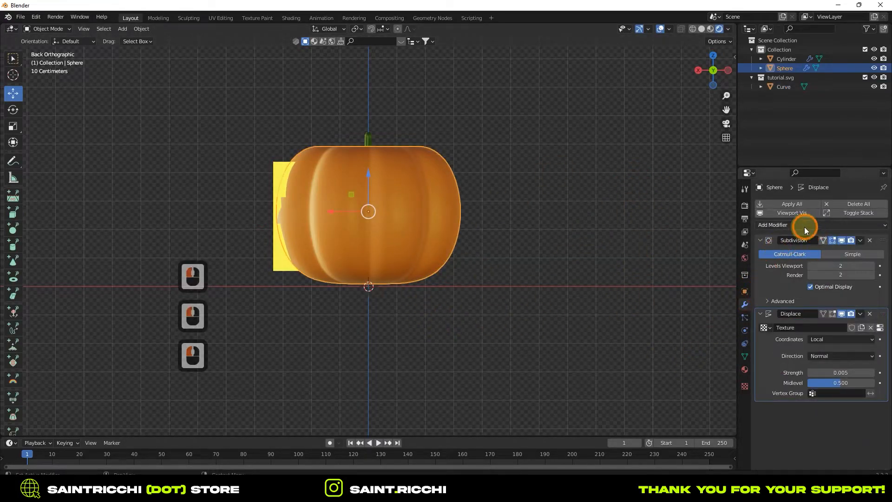
left_click(807, 225)
left_click(713, 271)
scroll(810, 390, "down", 5)
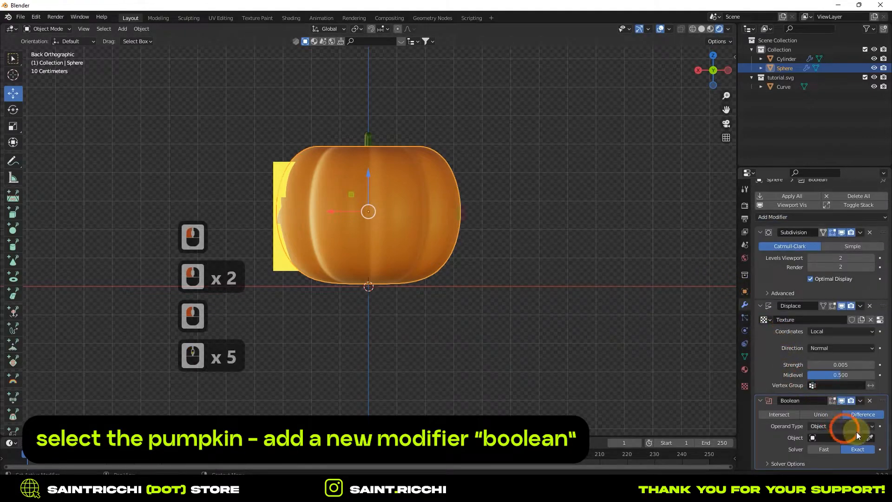
left_click(869, 437)
left_click(279, 170)
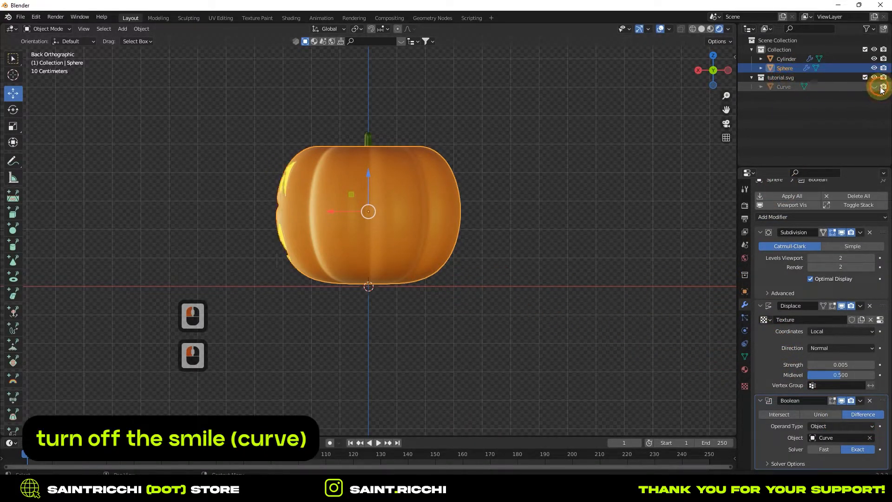
Apply Shade Smooth to the carved pumpkin and bring up its modifier stack.
middle_click_drag(649, 75, 462, 180)
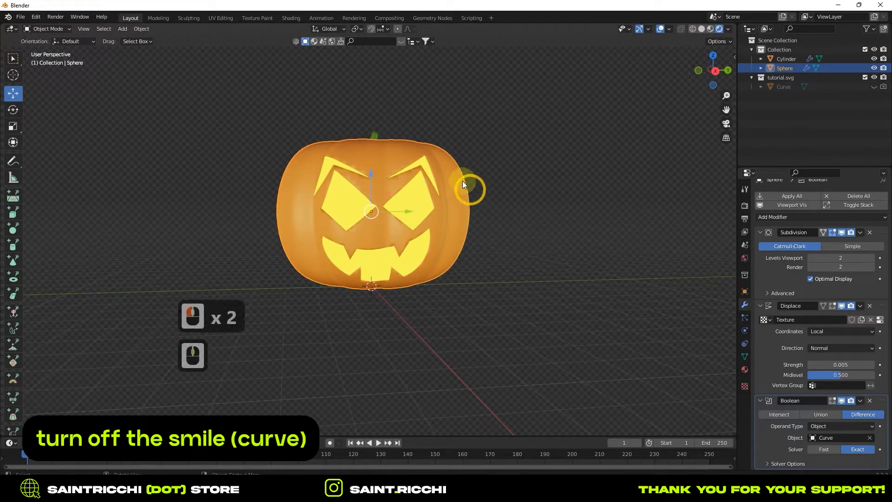
left_click(457, 179)
scroll(468, 217, "up", 5)
right_click(406, 205)
left_click(403, 205)
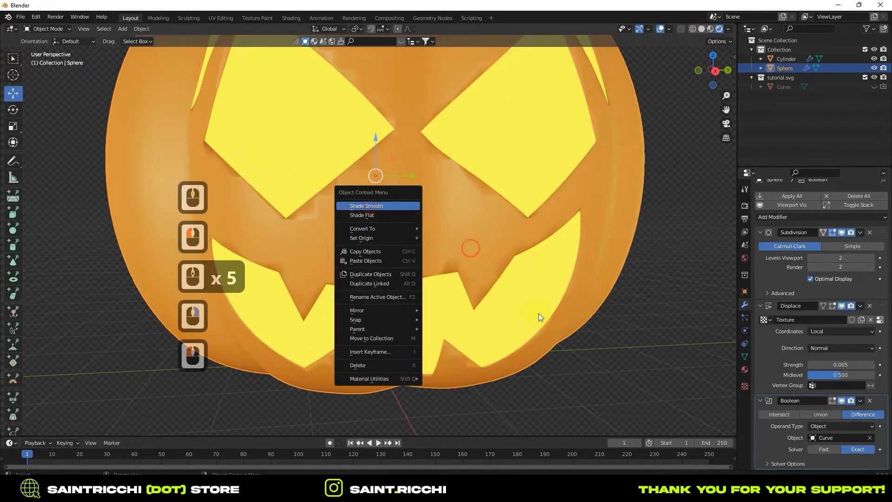
left_click(531, 243)
left_click(744, 259)
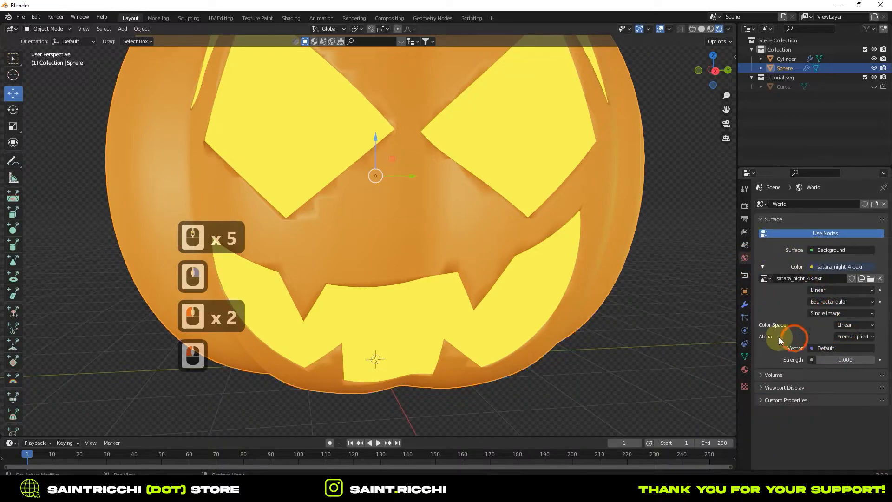
left_click(744, 306)
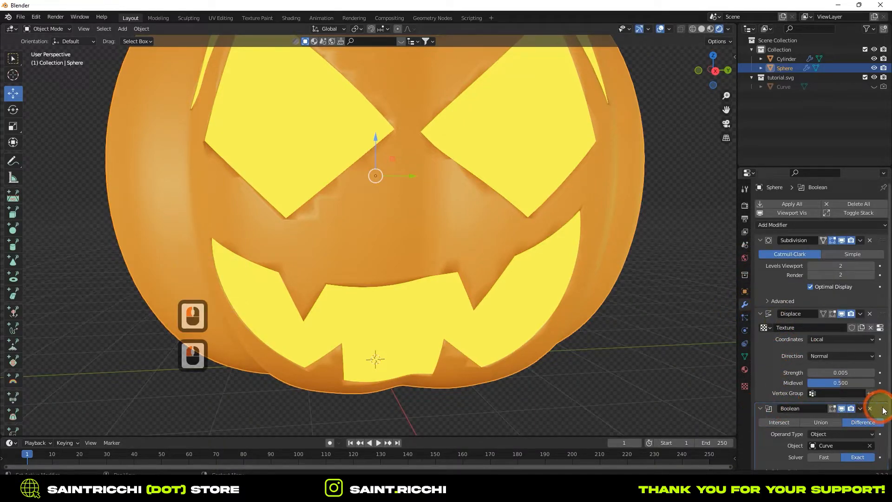
Set the pumpkin's Subdivision levels to 3 and order its modifiers as Subdivision, Boolean, Displace.
left_click_drag(881, 243, 816, 320)
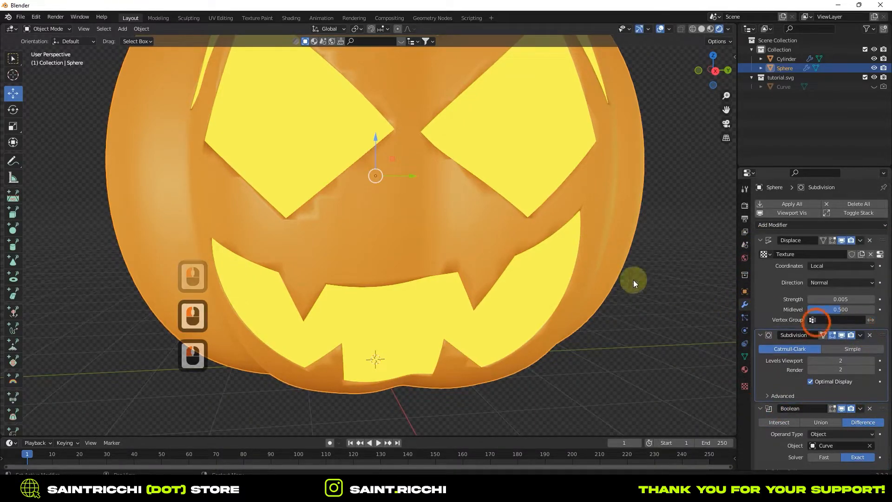
left_click_drag(883, 335, 813, 320)
left_click(872, 360)
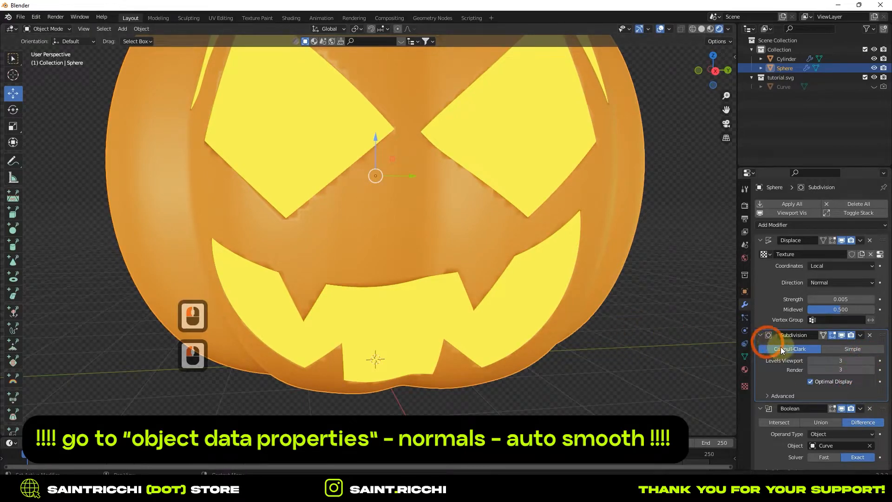
left_click_drag(882, 241, 855, 339)
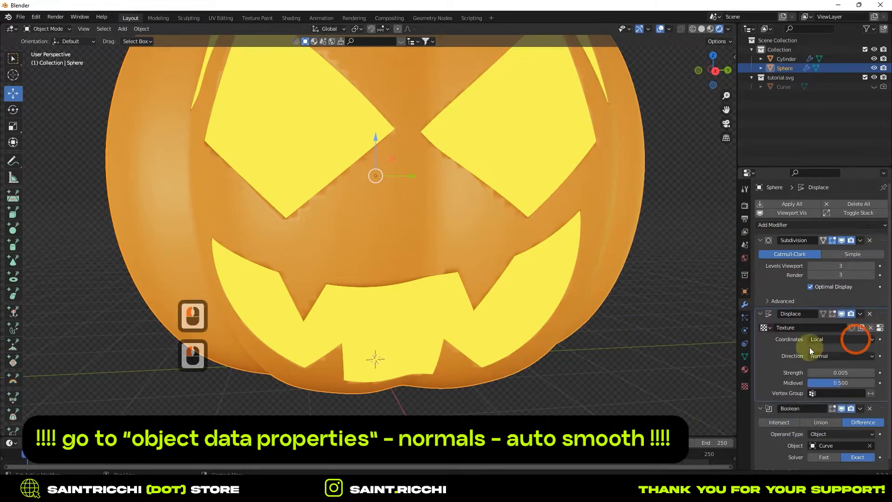
left_click_drag(883, 405, 869, 308)
Shade the pumpkin smooth again and enable Auto Smooth for its normals.
scroll(609, 312, "down", 3)
middle_click_drag(530, 305, 479, 247)
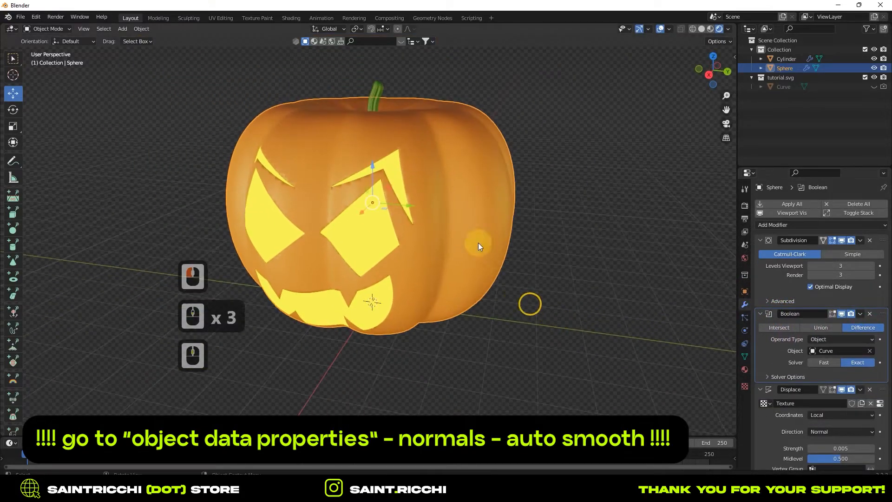
right_click(452, 195)
left_click(452, 195)
left_click(744, 359)
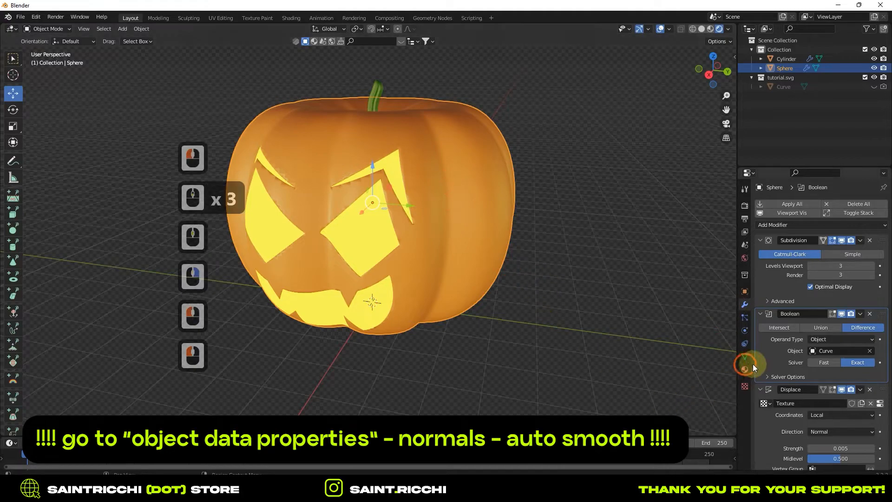
left_click(744, 357)
left_click(760, 383)
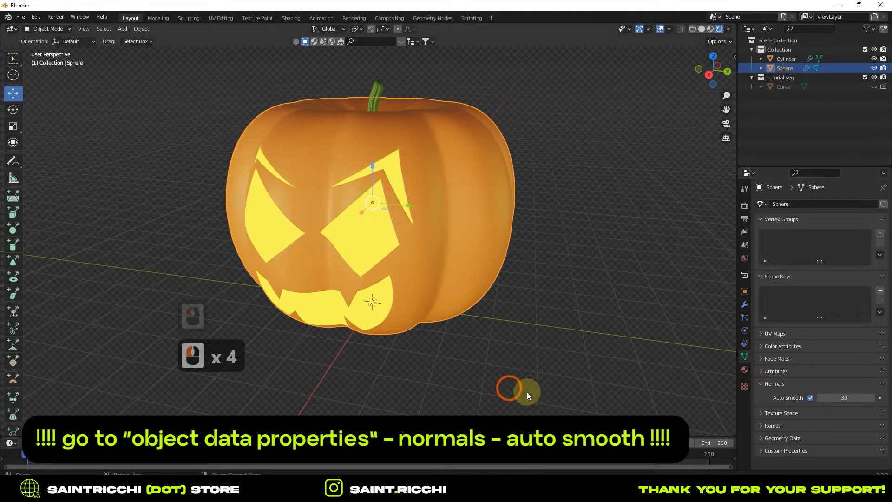
Add a plane beneath the pumpkin and scale it up to serve as a floor.
left_click(743, 305)
middle_click_drag(427, 358, 557, 342)
scroll(645, 324, "down", 3)
middle_click_drag(645, 324, 555, 358)
scroll(545, 348, "up", 2)
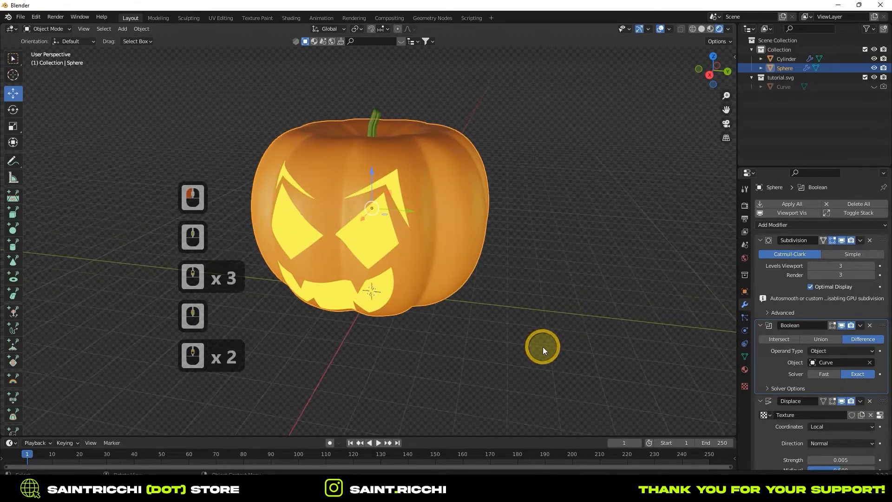
middle_click_drag(590, 274, 565, 304)
key("shift+a")
mouse_move(539, 289)
left_click(628, 74)
key("s")
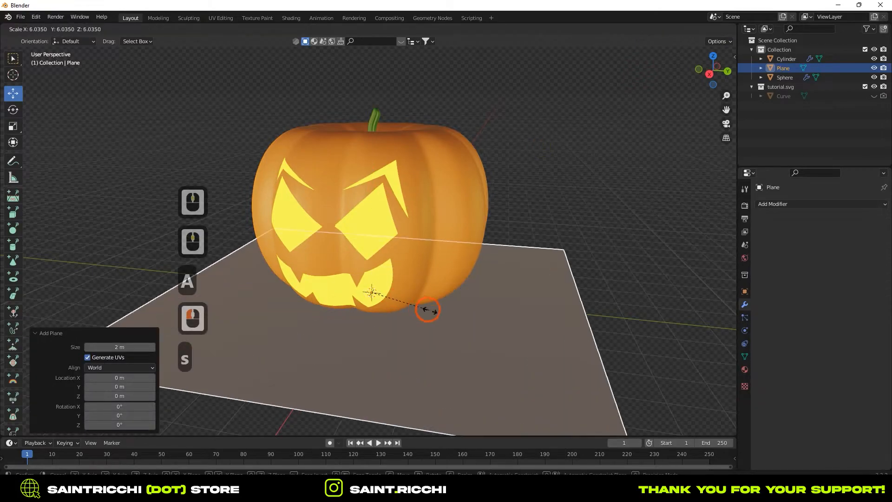
left_click(498, 352)
Extrude the plane's edge behind the pumpkin upward along Z to form a backdrop wall.
middle_click_drag(497, 352, 422, 339)
scroll(422, 338, "down", 3)
key("Tab")
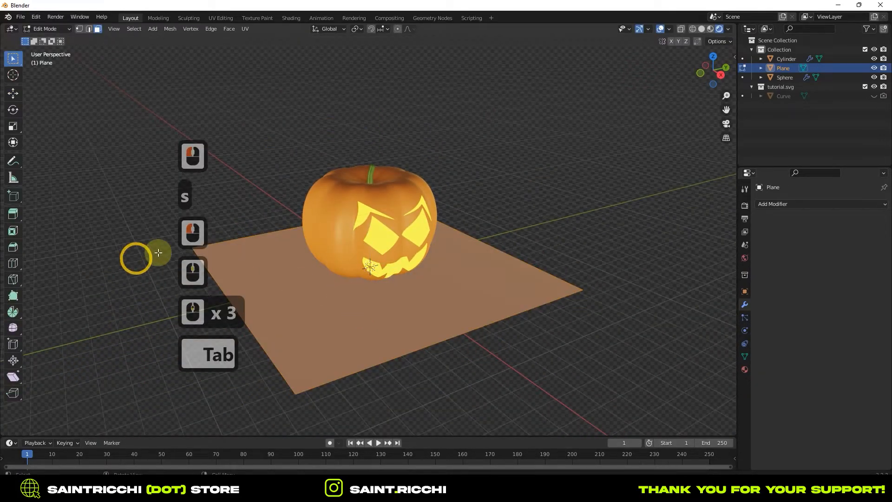
left_click_drag(208, 264, 474, 223)
middle_click_drag(595, 255, 534, 237)
left_click(534, 237, "shift")
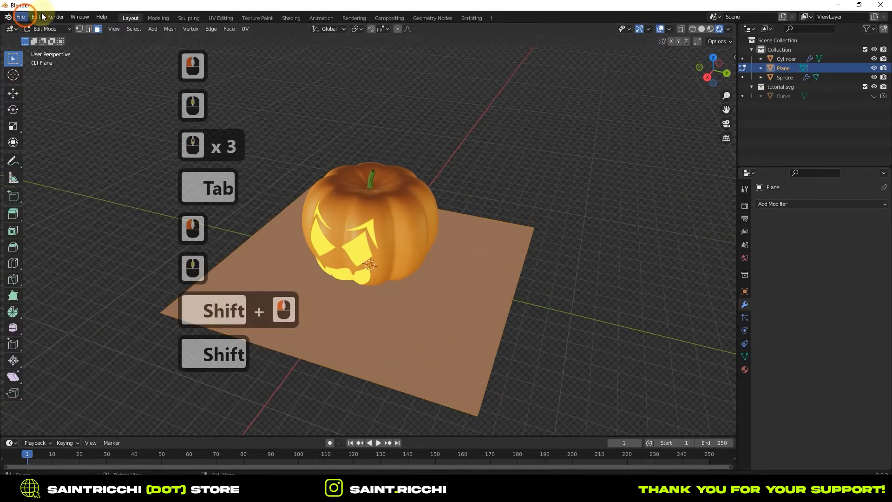
left_click(79, 29)
left_click(498, 223)
left_click(547, 259, "shift")
middle_click_drag(547, 258, 607, 327)
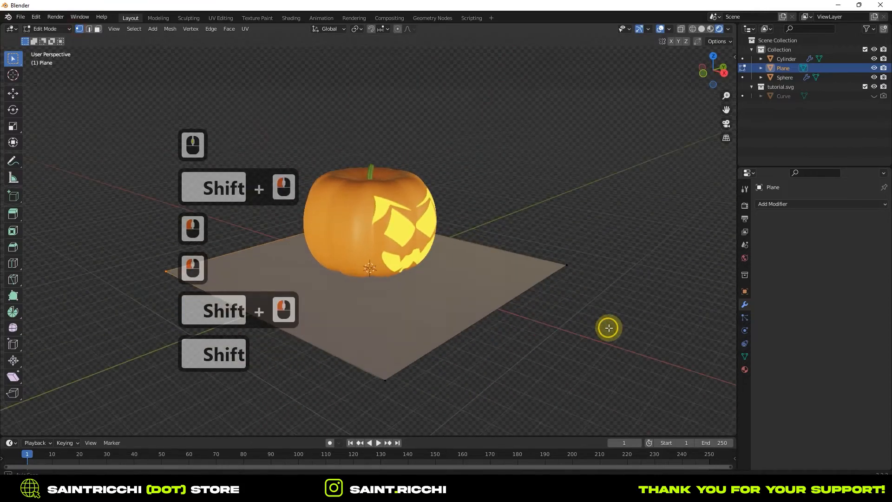
key("e")
key("z")
left_click(623, 231)
Add a Bevel modifier to the backdrop plane with an amount of 0.24 m and 54 segments.
key("Tab")
left_click(772, 204)
left_click(720, 248)
left_click(836, 276)
left_click_drag(836, 276, 882, 282)
middle_click_drag(604, 333, 405, 233)
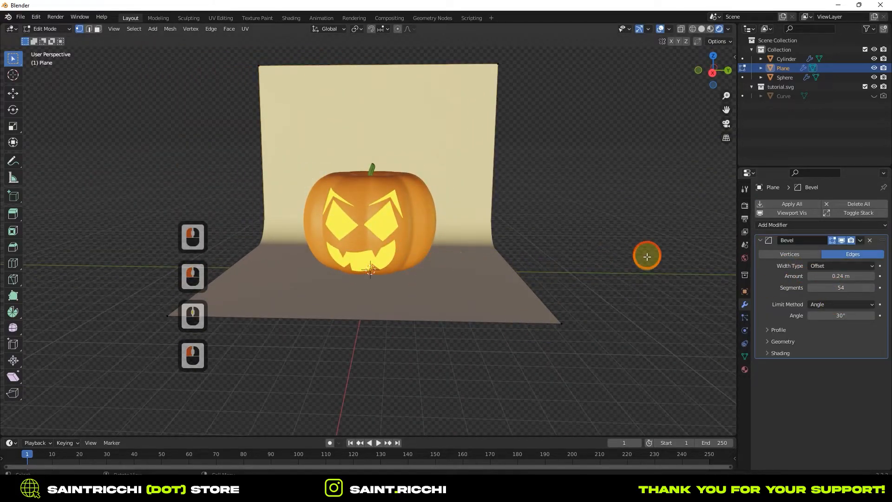
Enlarge the backdrop in Object Mode and move it about -0.39 m along Z beneath the pumpkin.
key("Tab")
key("grave")
left_click(577, 199)
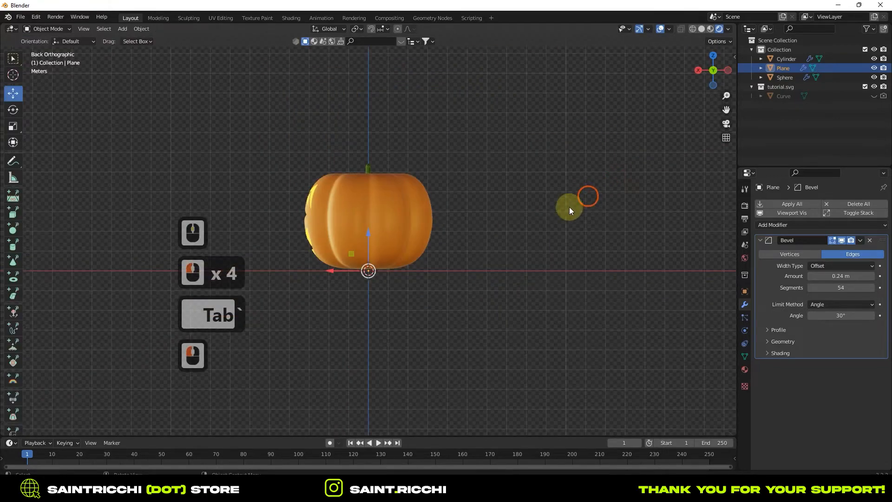
middle_click_drag(312, 332, 482, 279)
key("s")
left_click(520, 302)
left_click_drag(373, 233, 565, 324)
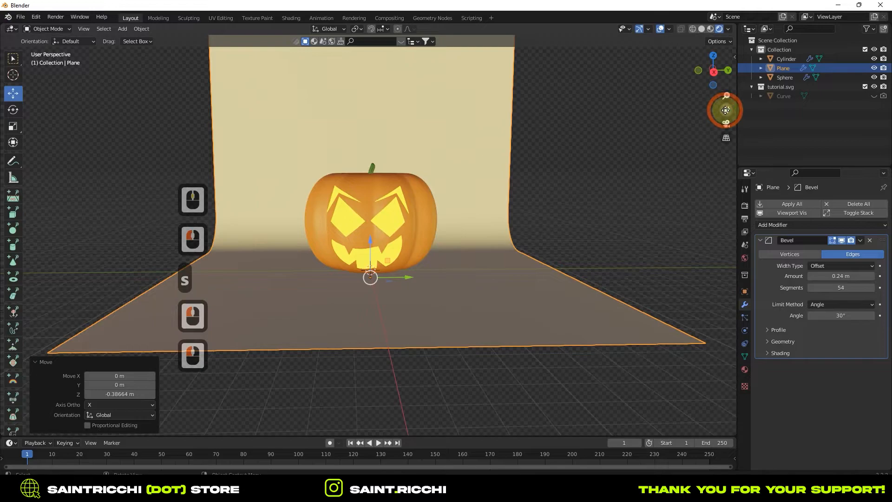
left_click_drag(725, 110, 94, 290)
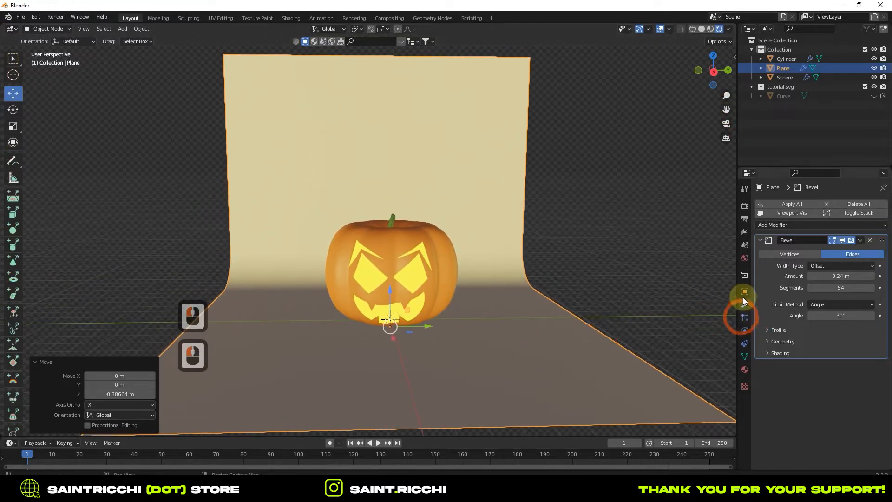
Give the backdrop plane a new material with a black base color, raised metallic and a roughness of 0.280.
left_click(743, 258)
left_click(744, 369)
left_click(830, 244)
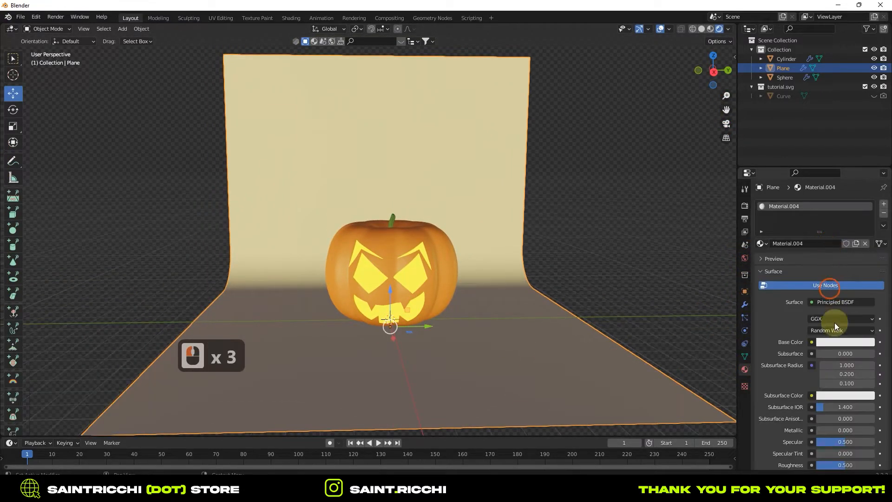
left_click(839, 342)
mouse_move(866, 267)
left_mouse_down()
mouse_move(867, 258)
mouse_move(867, 278)
left_mouse_up()
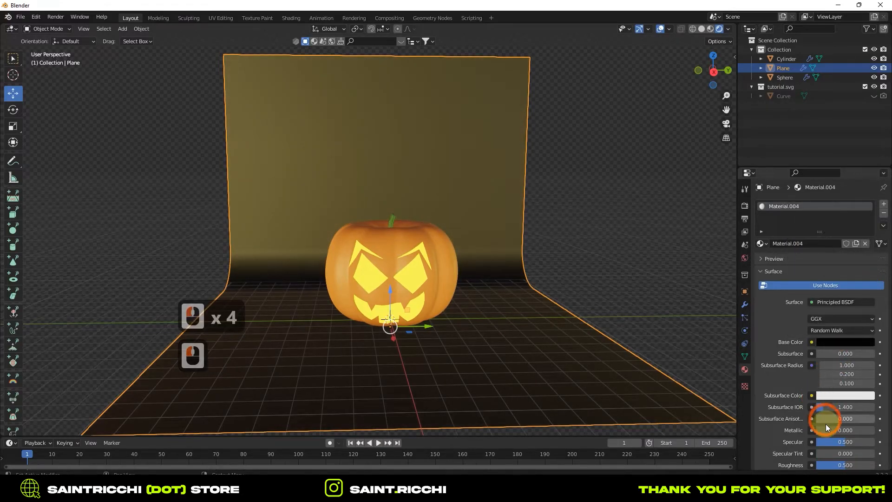
left_click_drag(832, 430, 879, 425)
left_click_drag(845, 465, 828, 466)
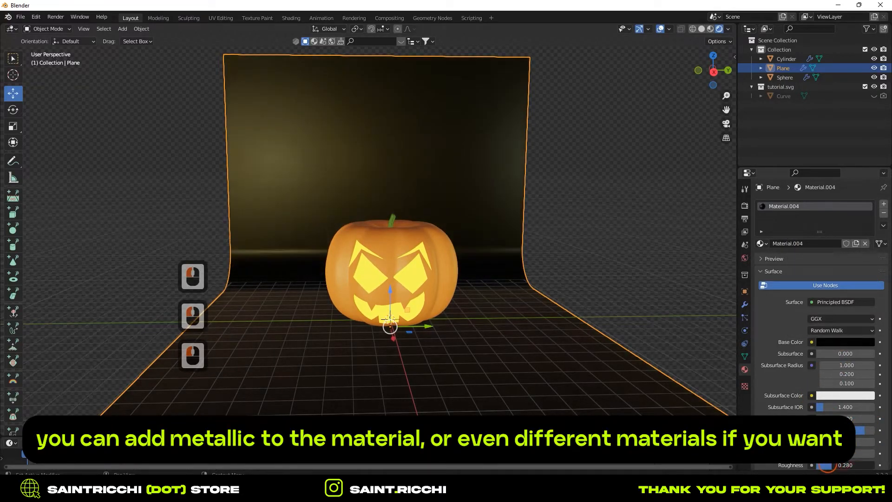
Enable Screen Space Reflections and Bloom in the Eevee render settings.
left_click(745, 210)
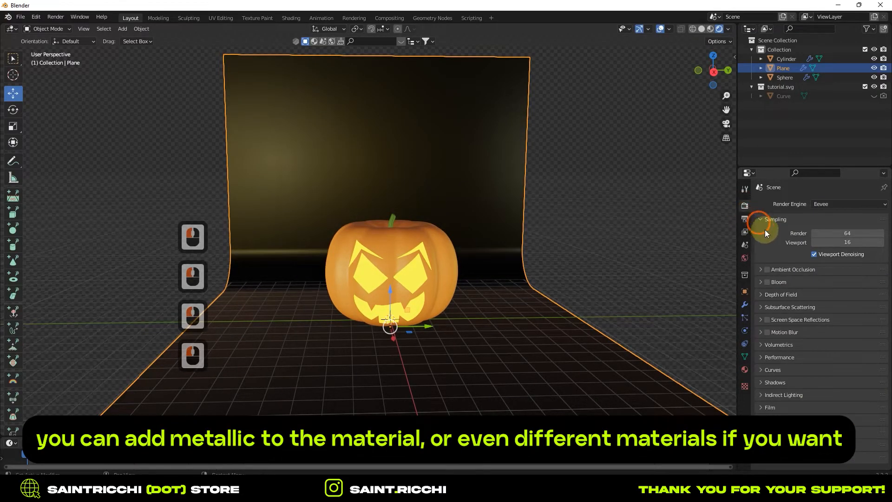
left_click(767, 319)
left_click(767, 282)
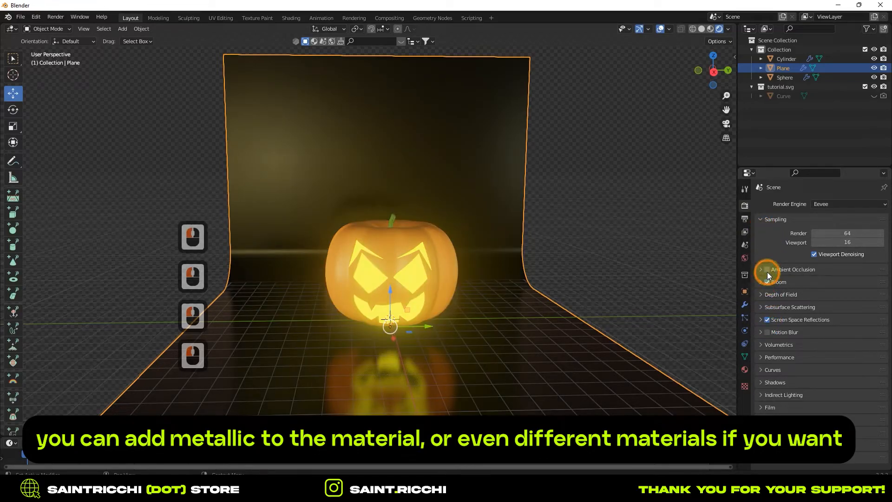
Raise the metallic value of the pumpkin body's orange material and lower its roughness.
middle_click_drag(622, 294, 627, 297)
left_click(429, 290)
left_click(744, 369)
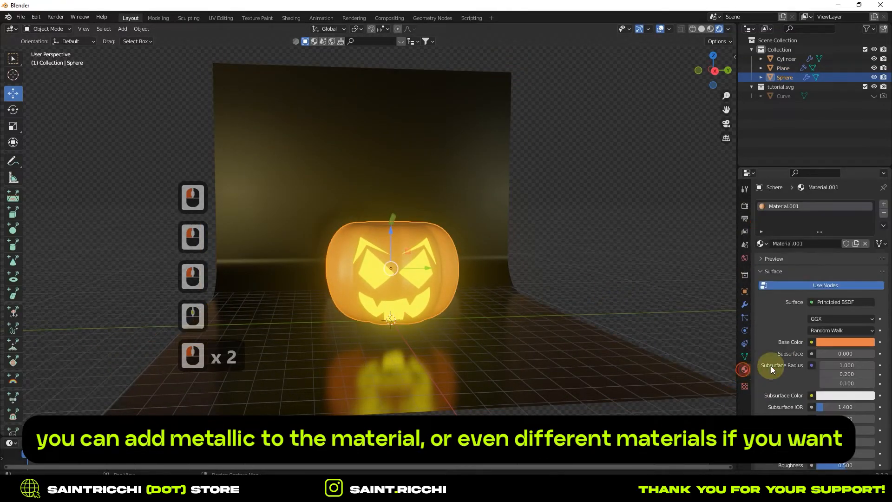
left_click_drag(859, 430, 881, 430)
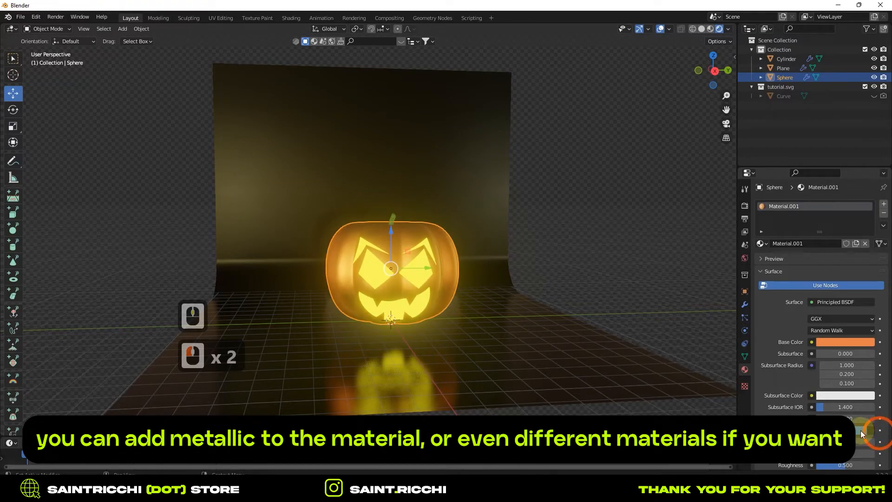
left_click_drag(836, 464, 823, 465)
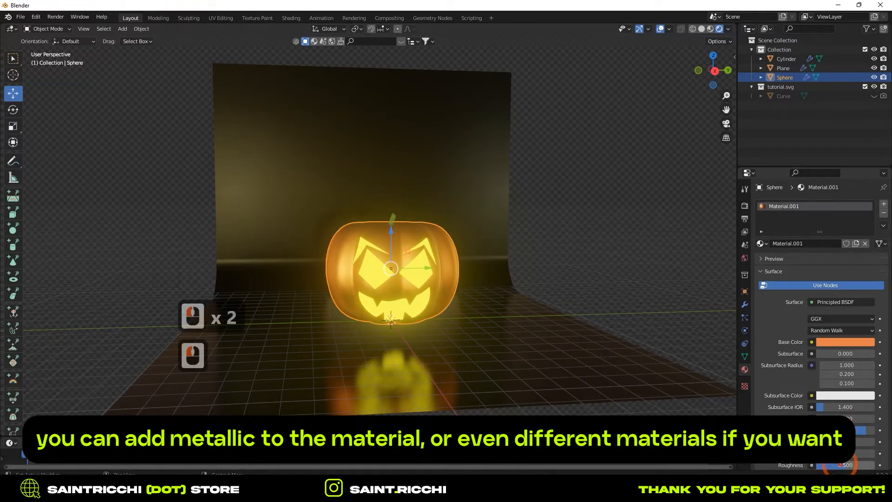
Make the stem's green material more metallic and set its roughness to 0.343.
left_click(392, 215)
left_click_drag(845, 465, 684, 245)
middle_click_drag(683, 245, 641, 312)
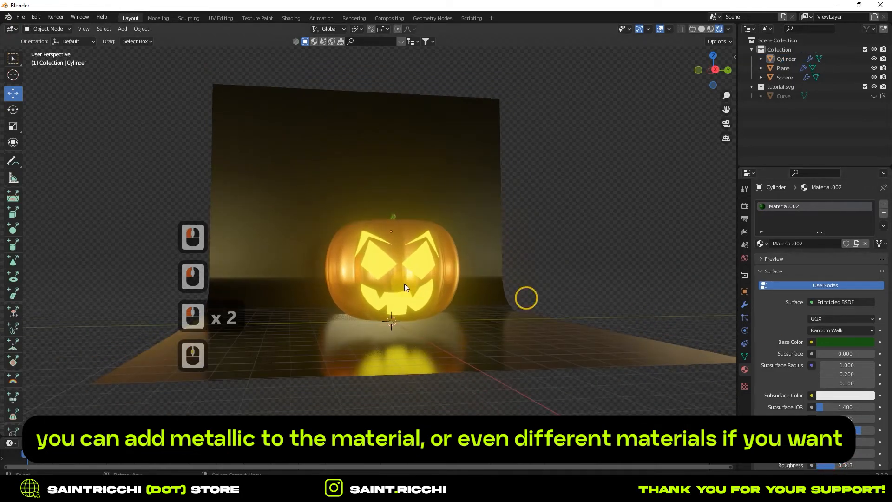
Change the carved face's emission color to orange and set its strength to 8.000.
left_click(784, 96)
left_click_drag(850, 329, 846, 330)
left_click(847, 320)
left_click_drag(813, 235, 805, 246)
left_click_drag(842, 330, 859, 330)
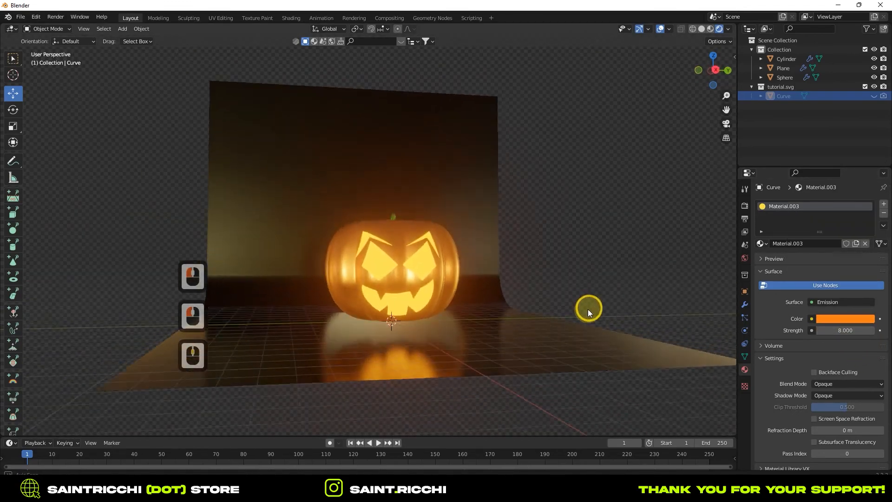
scroll(580, 304, "down", 3)
scroll(646, 344, "up", 4)
scroll(646, 344, "up", 5)
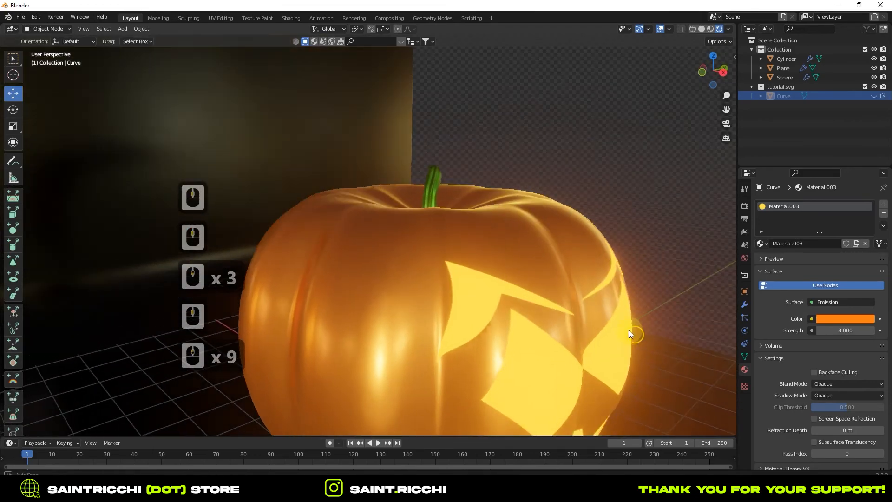
scroll(494, 306, "down", 7)
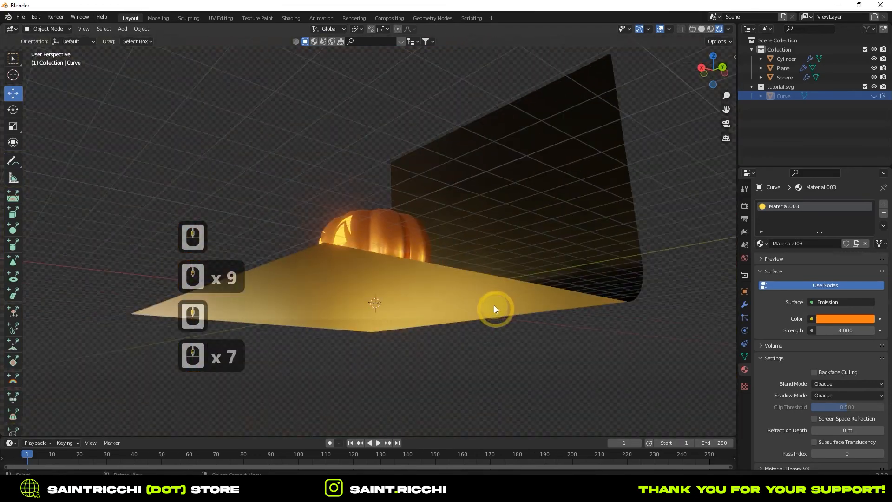